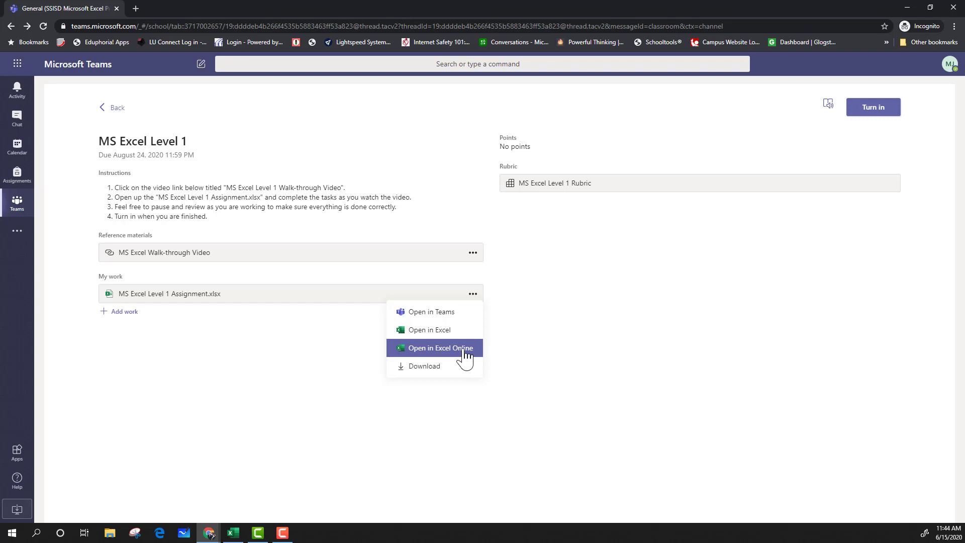
# Open MS Excel Level 1 Assignment.xlsx in Excel Online and look through each ribbon tab.
pyautogui.click(465, 352)
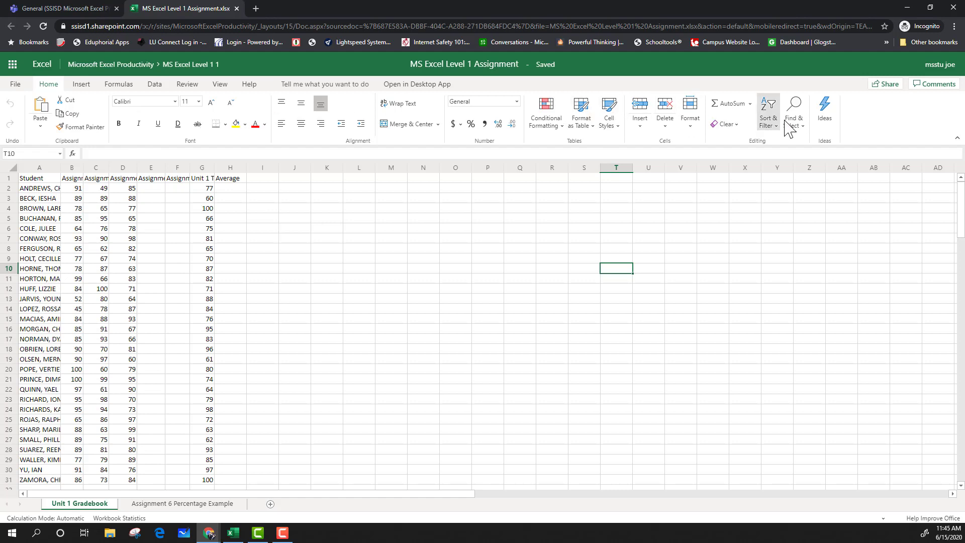
pyautogui.click(83, 85)
pyautogui.click(121, 86)
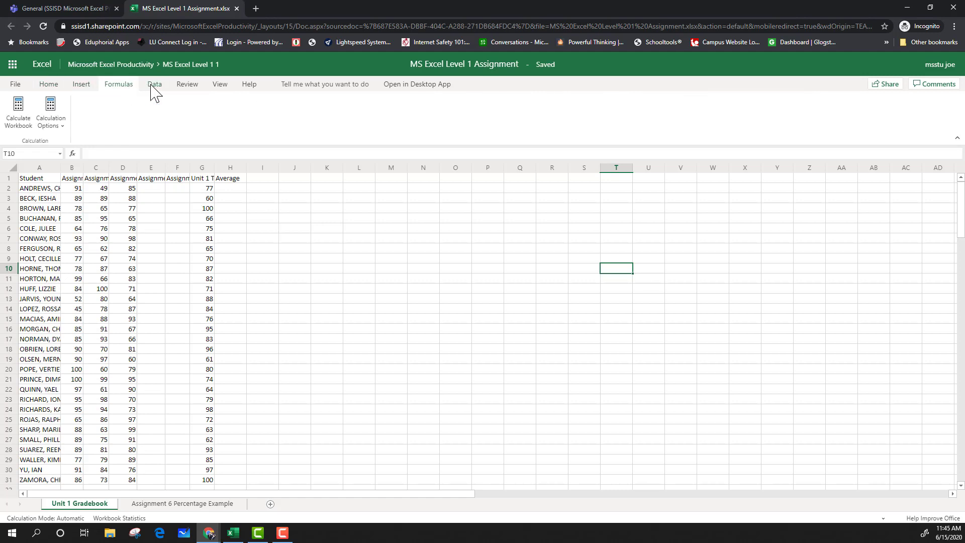
pyautogui.click(154, 86)
pyautogui.click(186, 84)
pyautogui.click(222, 85)
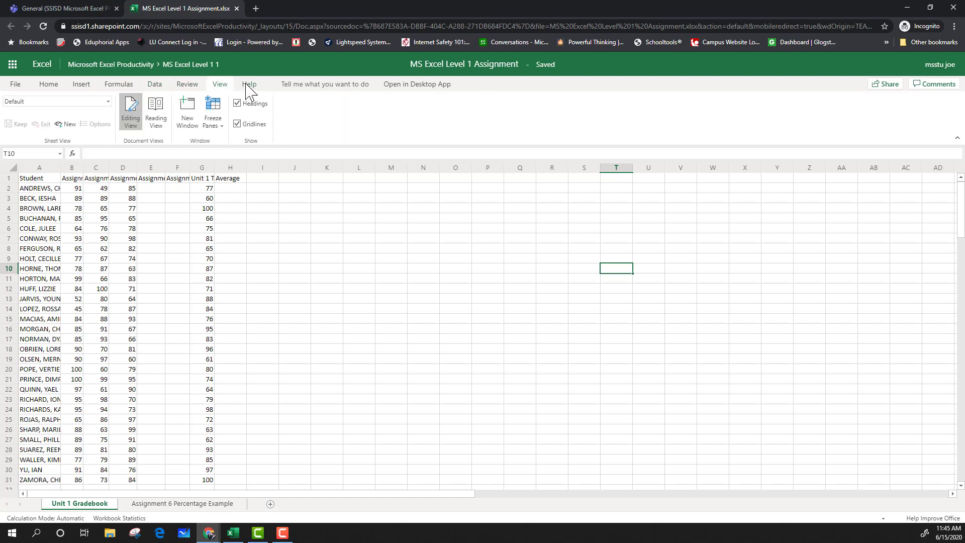
pyautogui.click(249, 84)
pyautogui.click(57, 85)
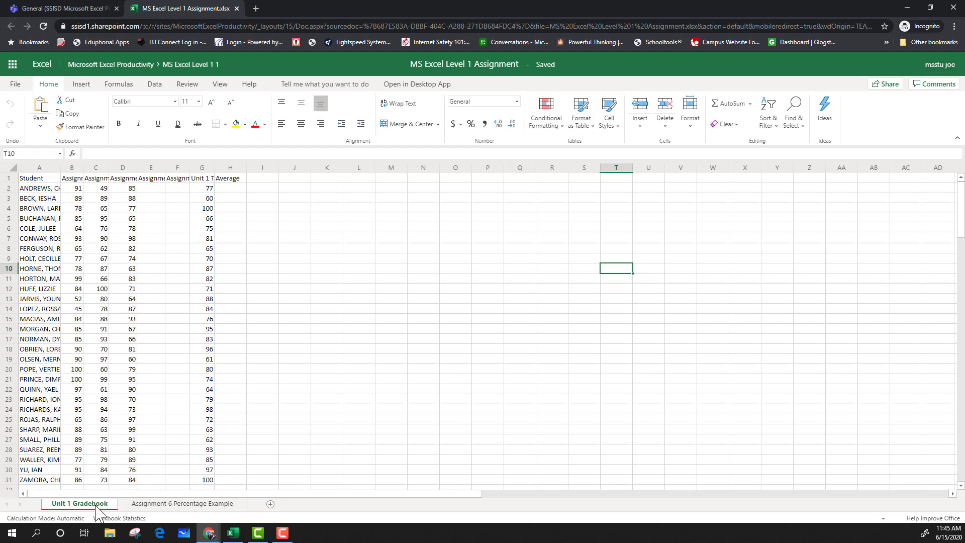
# View the Assignment 6 Percentage Example sheet, then return to the Unit 1 Gradebook sheet.
pyautogui.click(145, 504)
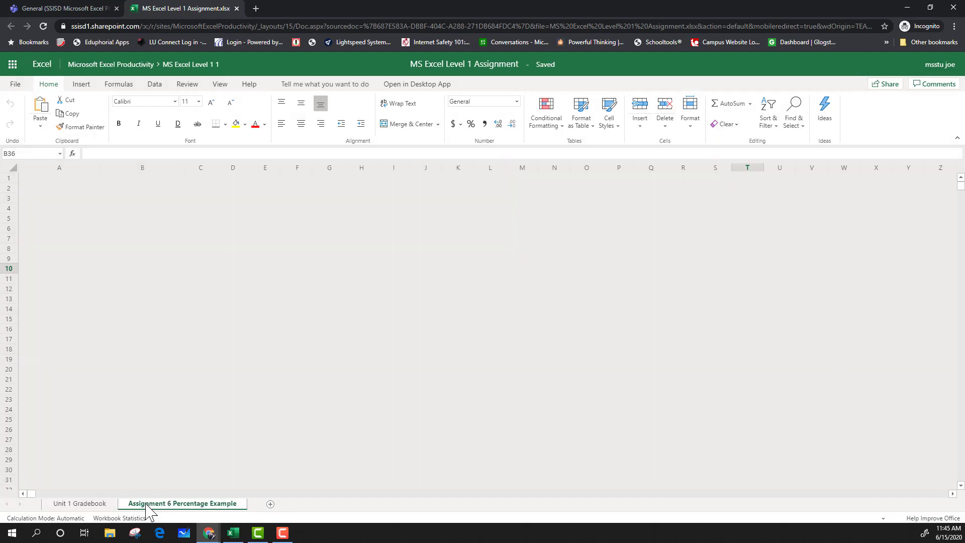
pyautogui.click(93, 505)
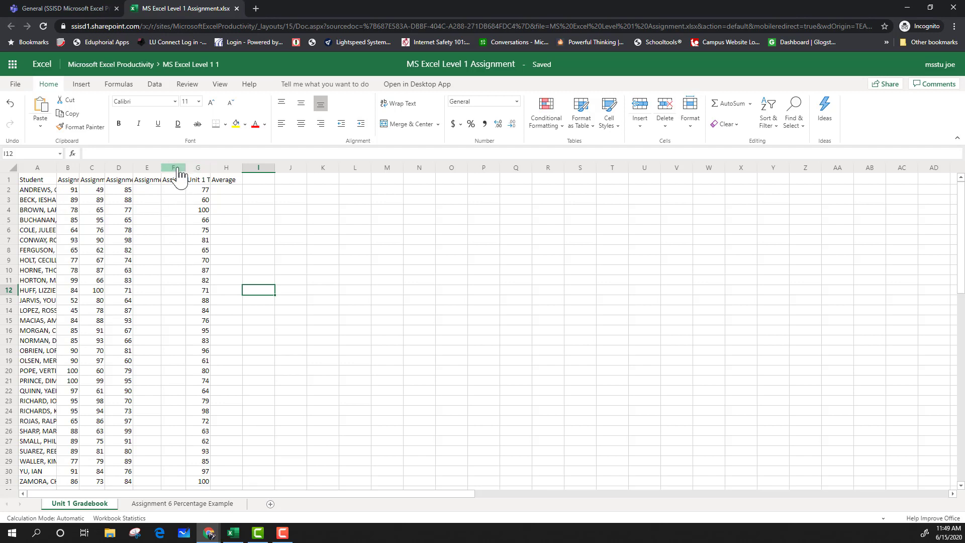
pyautogui.click(177, 230)
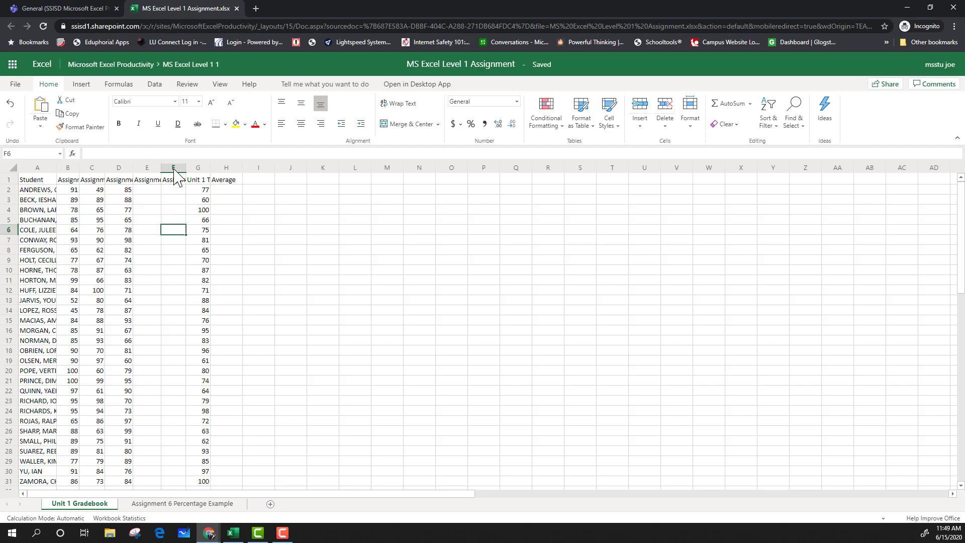
pyautogui.click(156, 272)
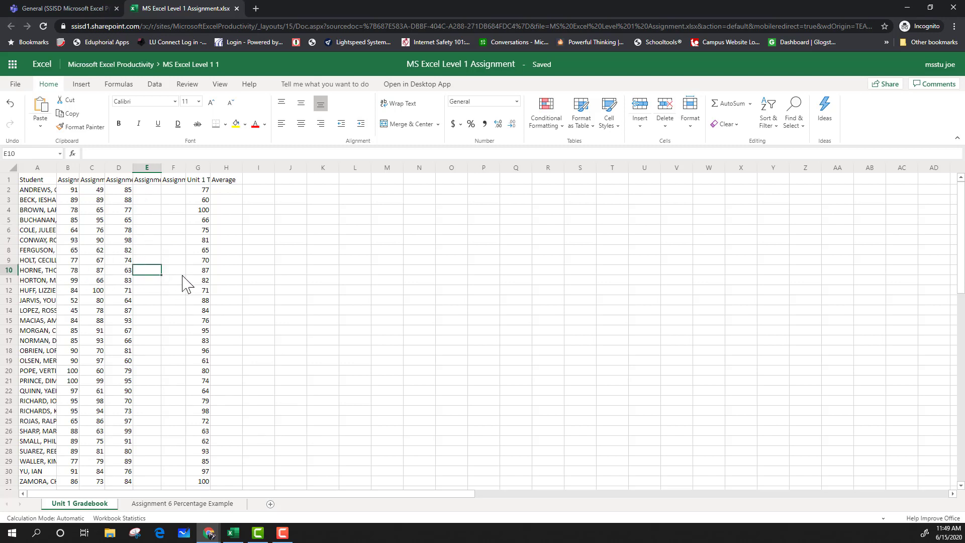
pyautogui.click(206, 271)
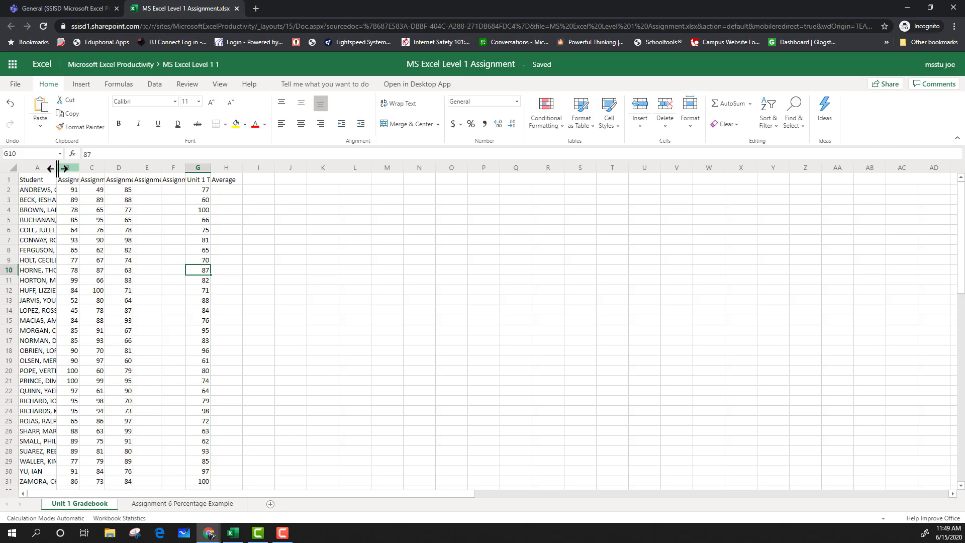
# Widen column A to fit student names and make row 1 slightly taller.
pyautogui.moveTo(57, 169)
pyautogui.mouseDown()
pyautogui.moveTo(83, 169)
pyautogui.moveTo(71, 168)
pyautogui.mouseUp()
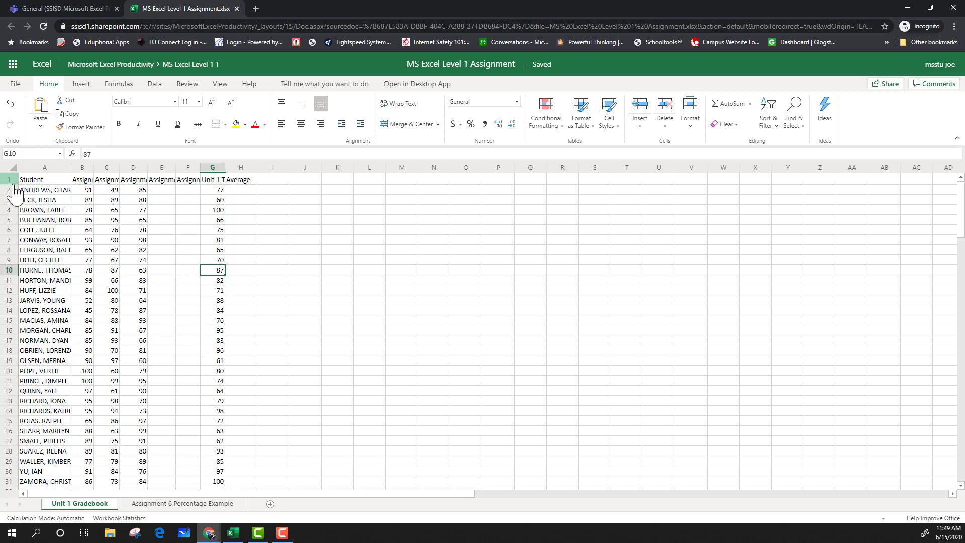
pyautogui.moveTo(11, 185); pyautogui.dragTo(11, 187)
pyautogui.click(125, 248)
pyautogui.click(373, 280)
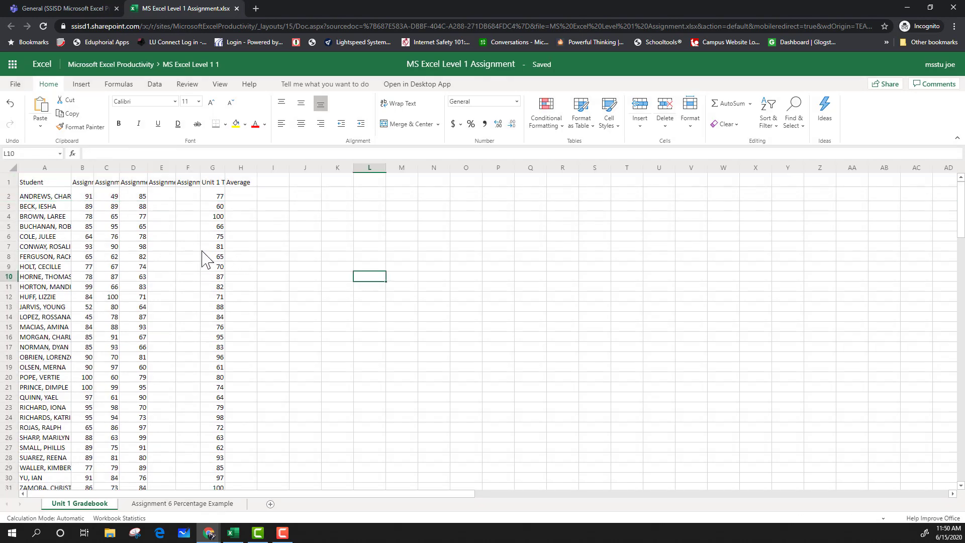
# Try turning on Wrap Text for the gradebook range, then turn it back off.
pyautogui.moveTo(36, 184); pyautogui.dragTo(203, 358)
pyautogui.scroll(4, 201, 347)
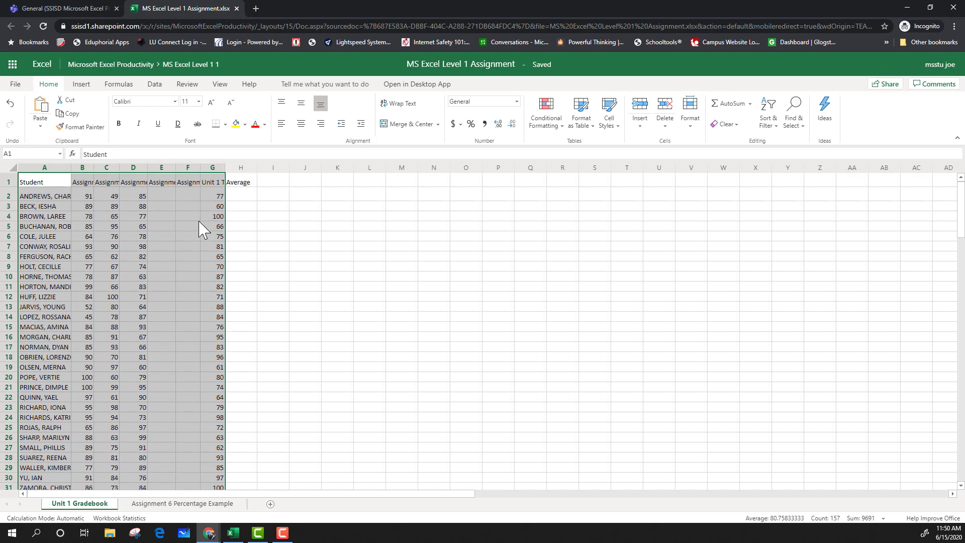
pyautogui.click(402, 106)
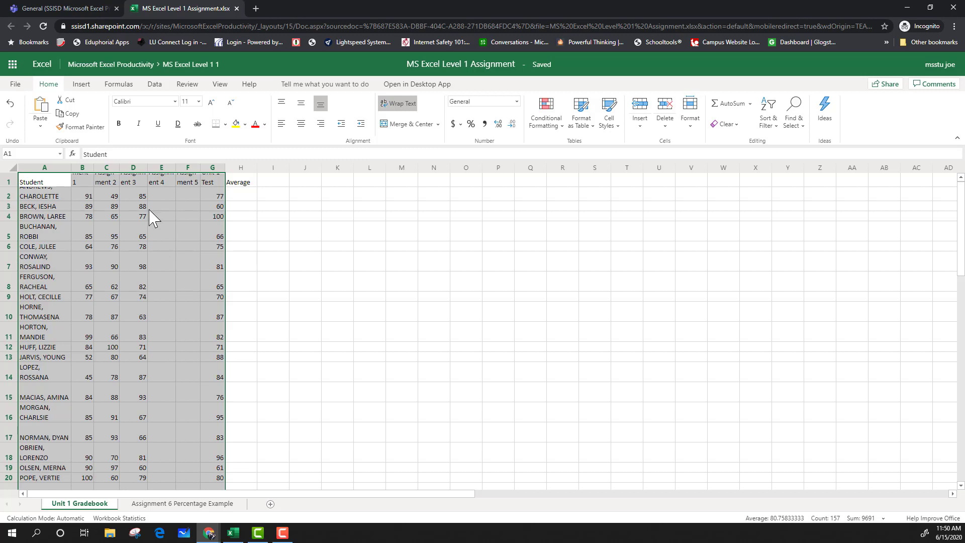
pyautogui.click(397, 104)
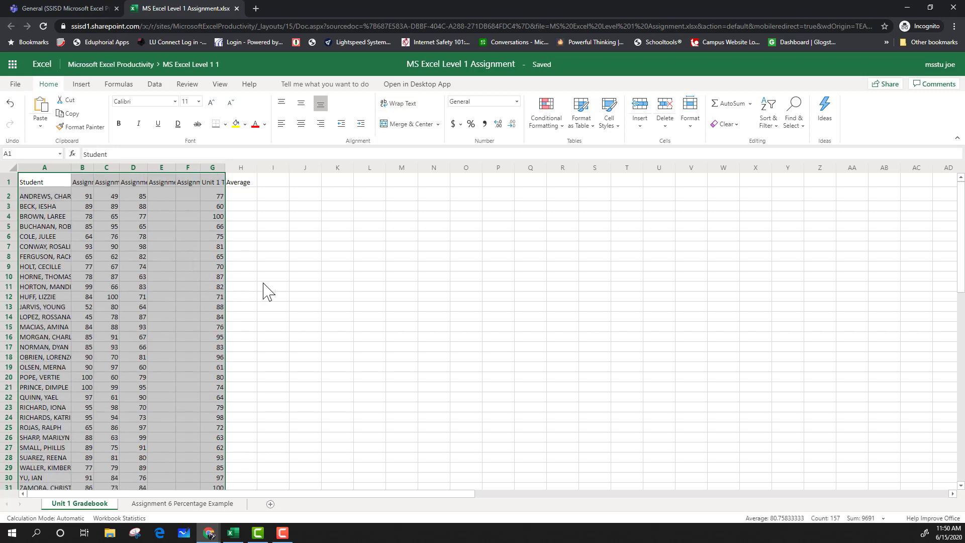
pyautogui.click(266, 285)
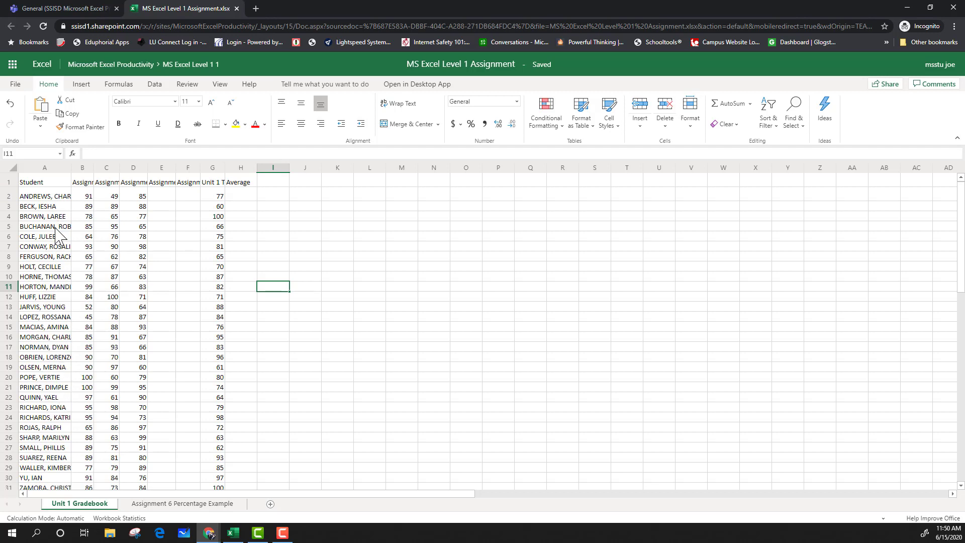
# Select the gradebook range A1:H31 and AutoFit its column widths.
pyautogui.scroll(-1, 59, 234)
pyautogui.scroll(1, 50, 201)
pyautogui.moveTo(43, 184); pyautogui.dragTo(202, 455)
pyautogui.moveTo(211, 482); pyautogui.dragTo(235, 486)
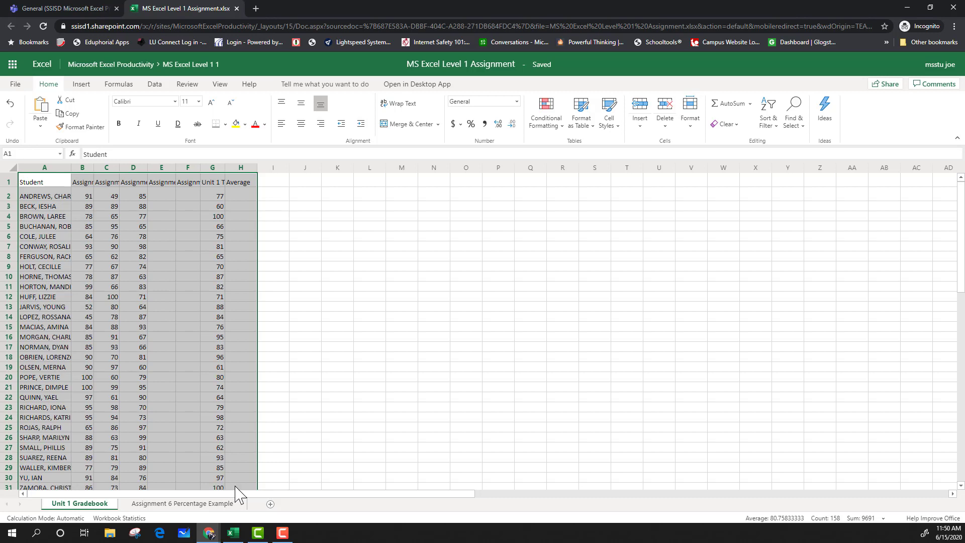
pyautogui.scroll(-2, 197, 369)
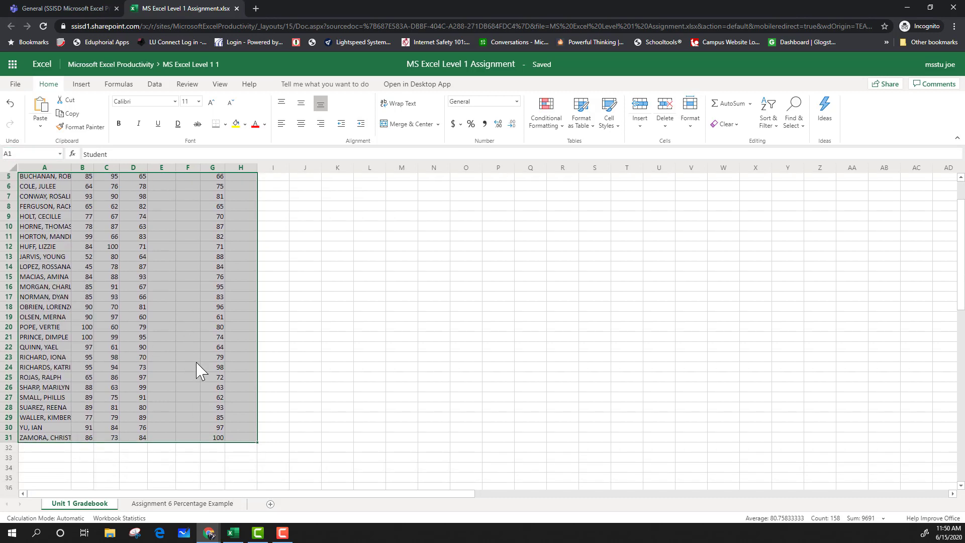
pyautogui.scroll(2, 197, 369)
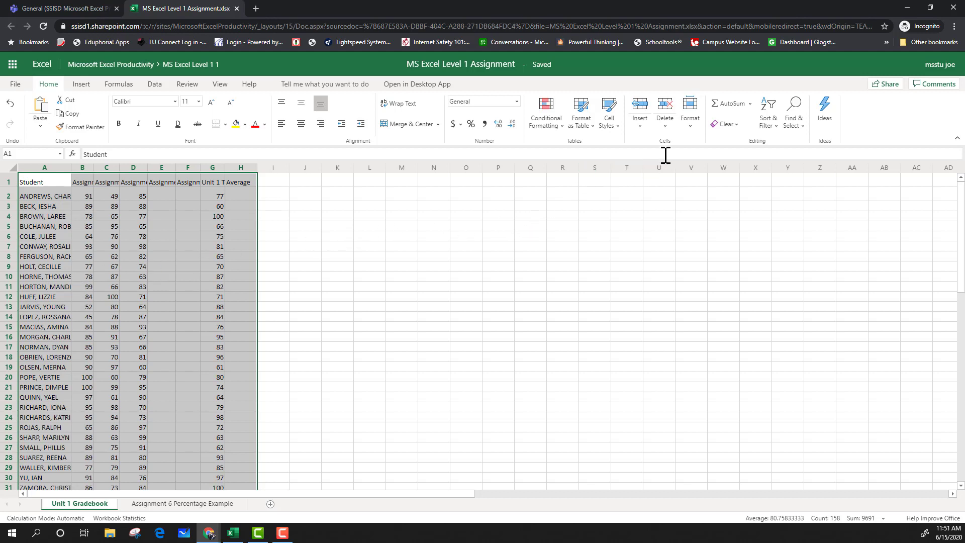
pyautogui.click(690, 120)
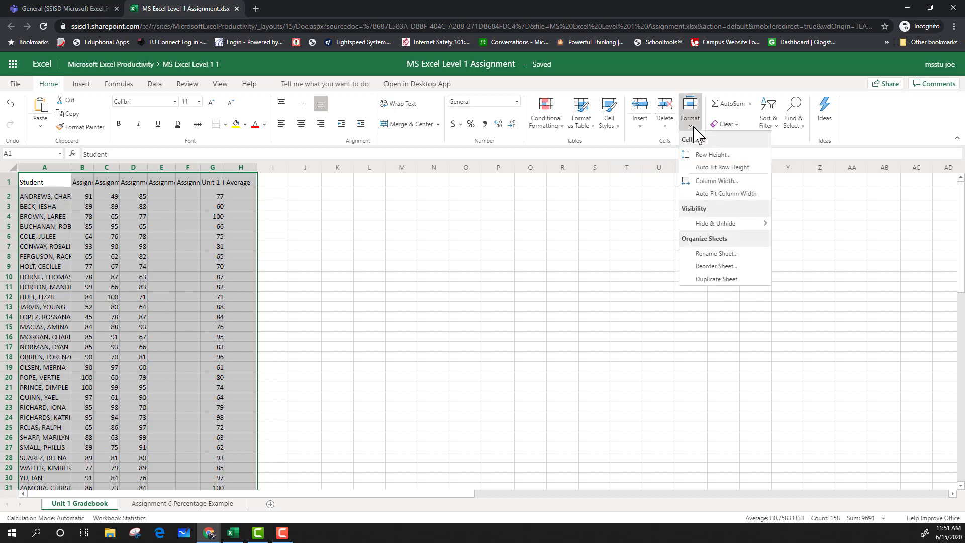
pyautogui.click(701, 196)
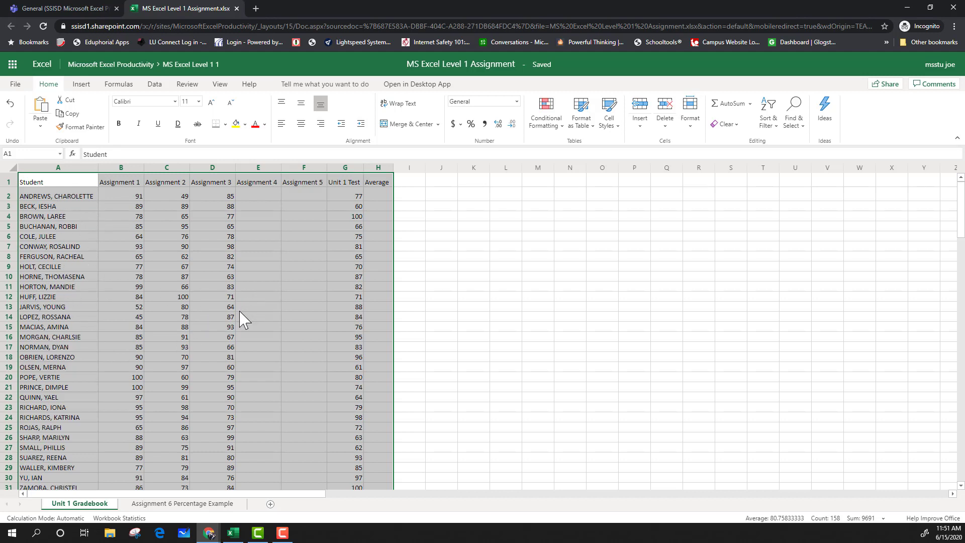
# Enter 85 as the first student's Assignment 4 score in E2.
pyautogui.scroll(-1, 241, 318)
pyautogui.scroll(1, 241, 319)
pyautogui.click(441, 277)
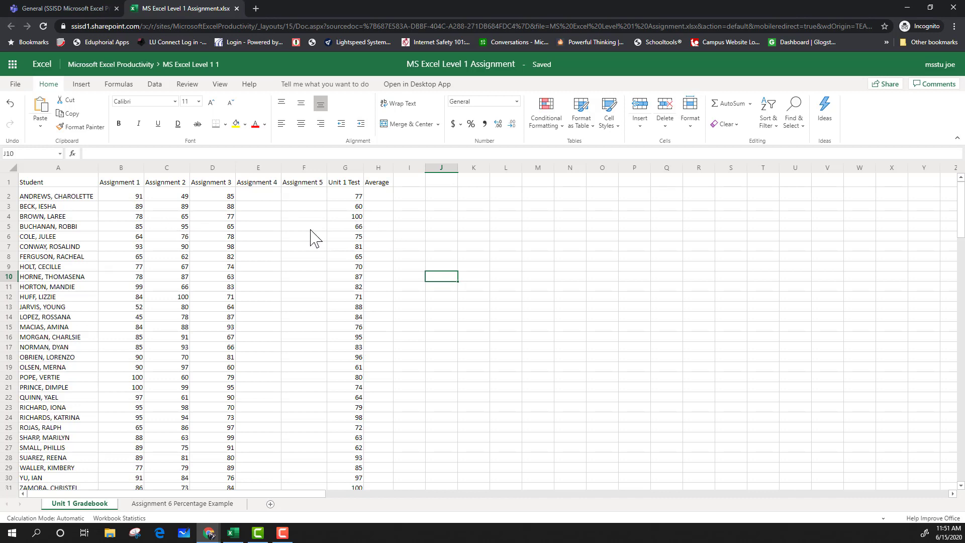
pyautogui.click(266, 197)
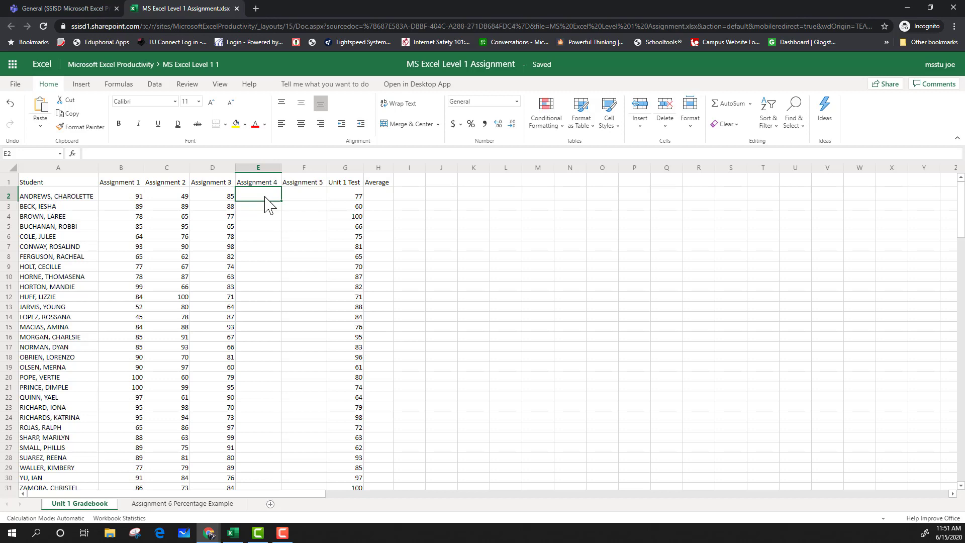
pyautogui.write('85')
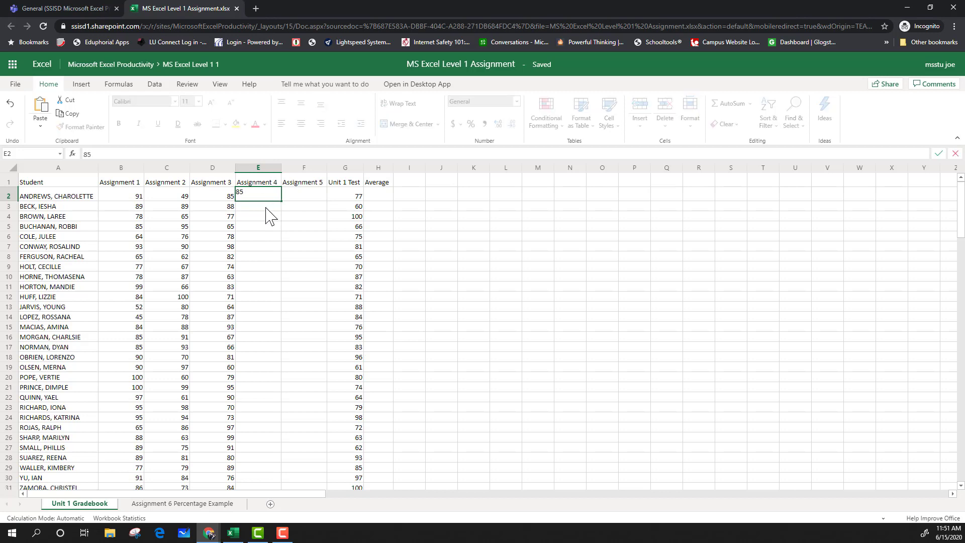
pyautogui.press('Return')
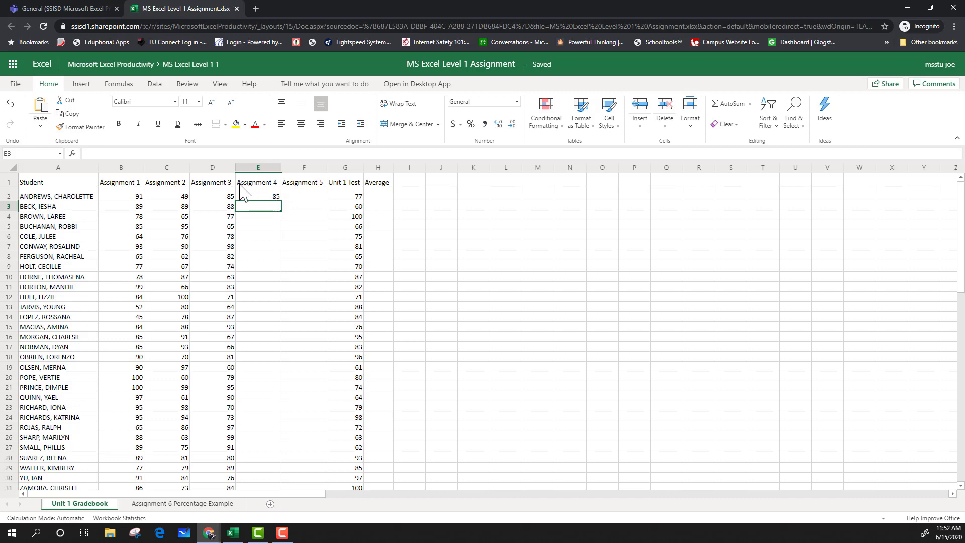
# Set E2 to right alignment and enter 84 as the Assignment 4 score in E3.
pyautogui.click(276, 198)
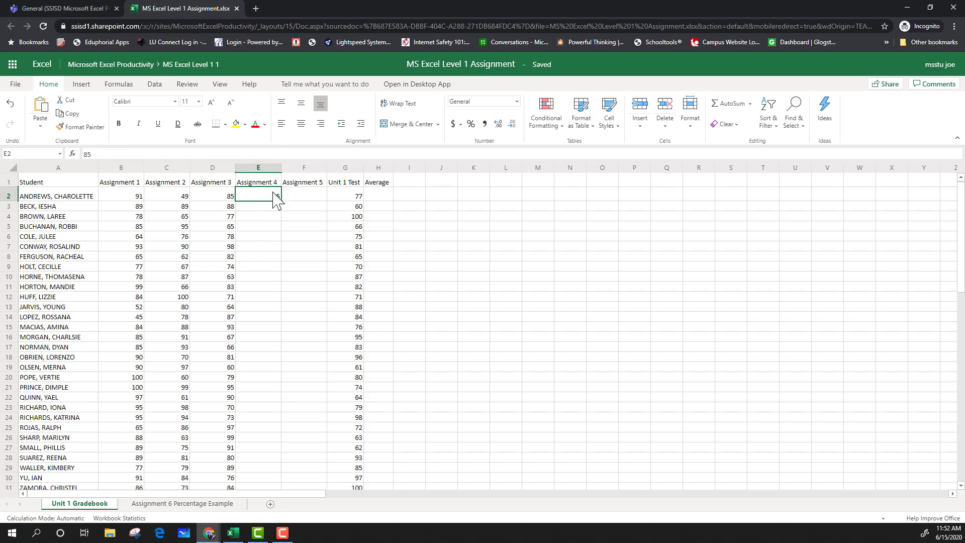
pyautogui.click(282, 124)
pyautogui.click(320, 123)
pyautogui.click(272, 208)
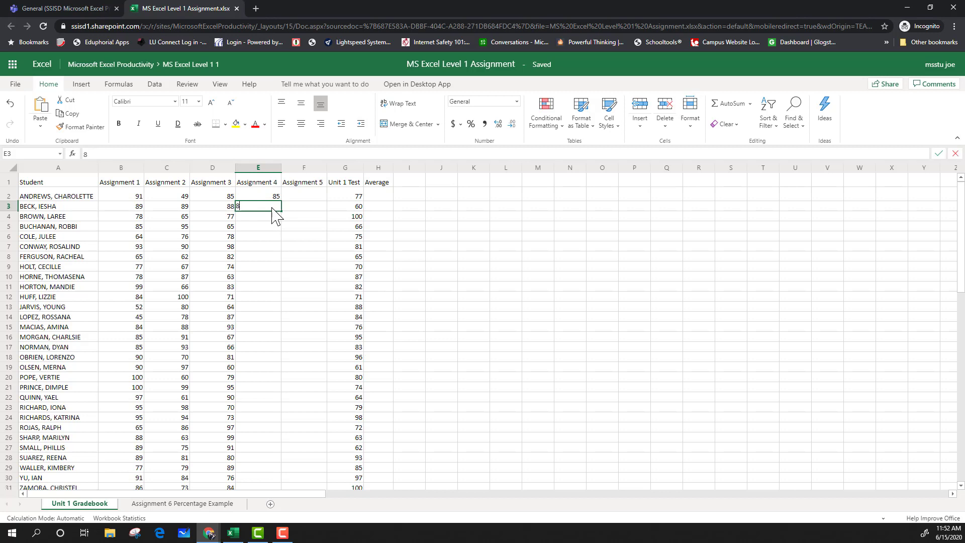
pyautogui.write('84')
pyautogui.press('Return')
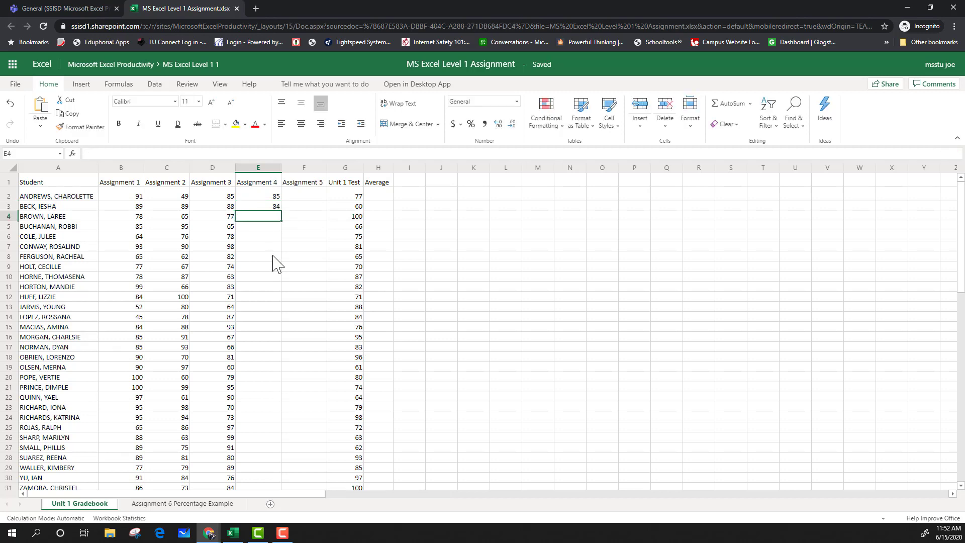
# Select E2:E3 and autofill the descending series down the Assignment 4 column to row 31.
pyautogui.click(275, 198)
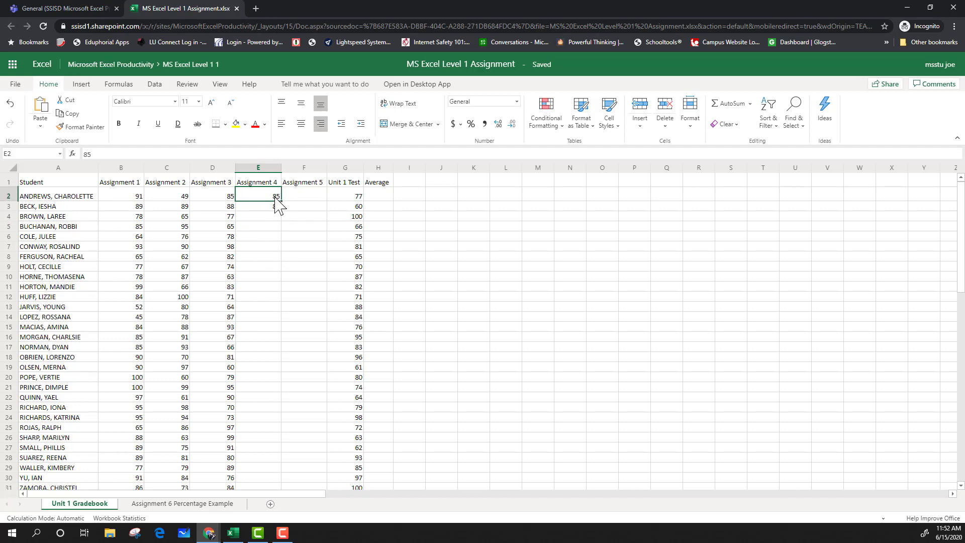
pyautogui.click(276, 209)
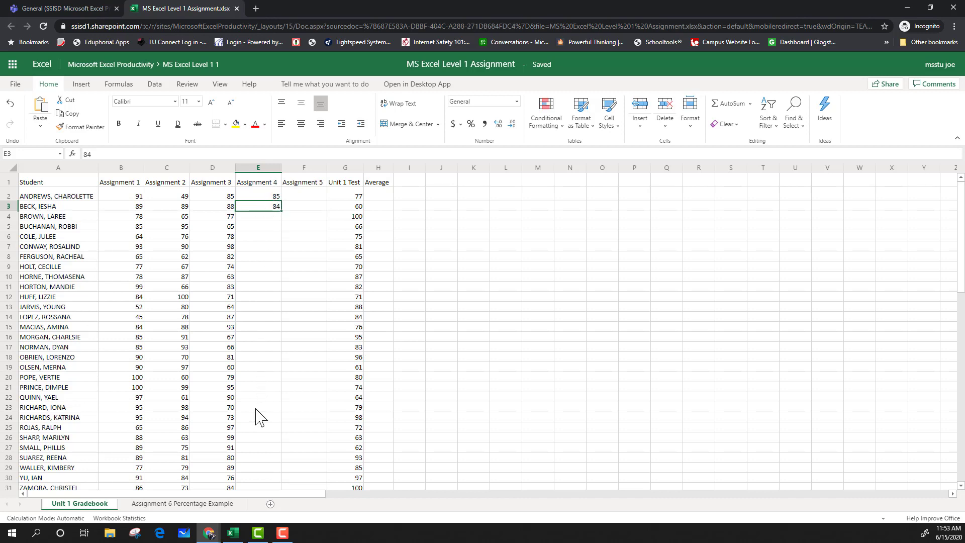
pyautogui.scroll(-2, 266, 452)
pyautogui.scroll(-1, 258, 442)
pyautogui.scroll(4, 257, 436)
pyautogui.click(266, 194)
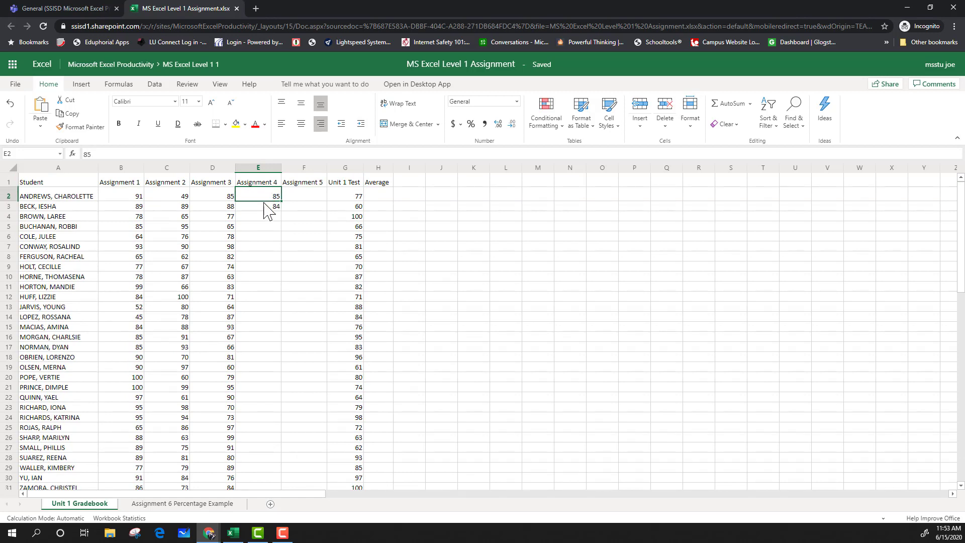
pyautogui.keyDown('shift'); pyautogui.click(263, 203); pyautogui.keyUp('shift')
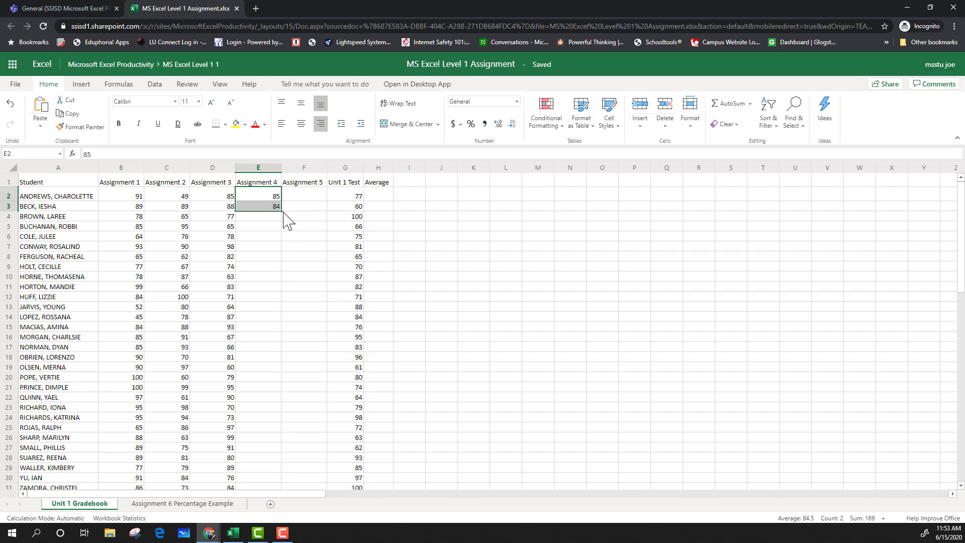
pyautogui.moveTo(282, 213); pyautogui.dragTo(272, 387)
pyautogui.scroll(5, 334, 372)
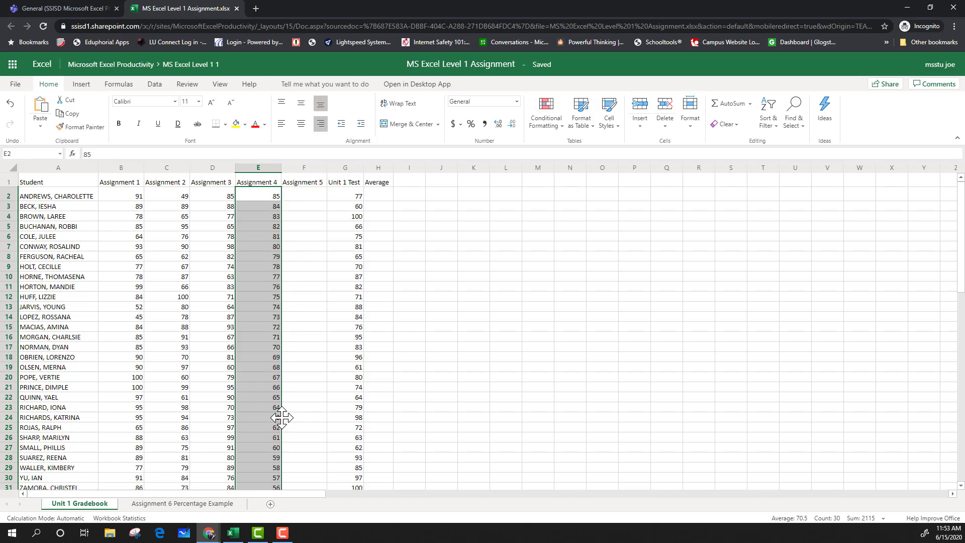
# Enter 1 and 2 in L2 and L3, then fill column L down to row 31 with 1 to 30.
pyautogui.scroll(-2, 267, 394)
pyautogui.scroll(2, 279, 342)
pyautogui.click(509, 196)
pyautogui.write('1')
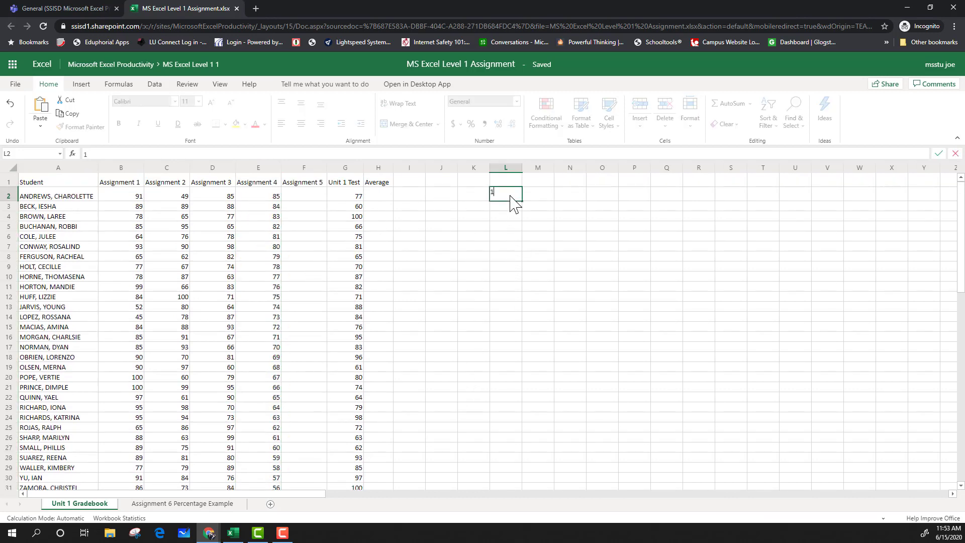
pyautogui.press('Return')
pyautogui.write('2')
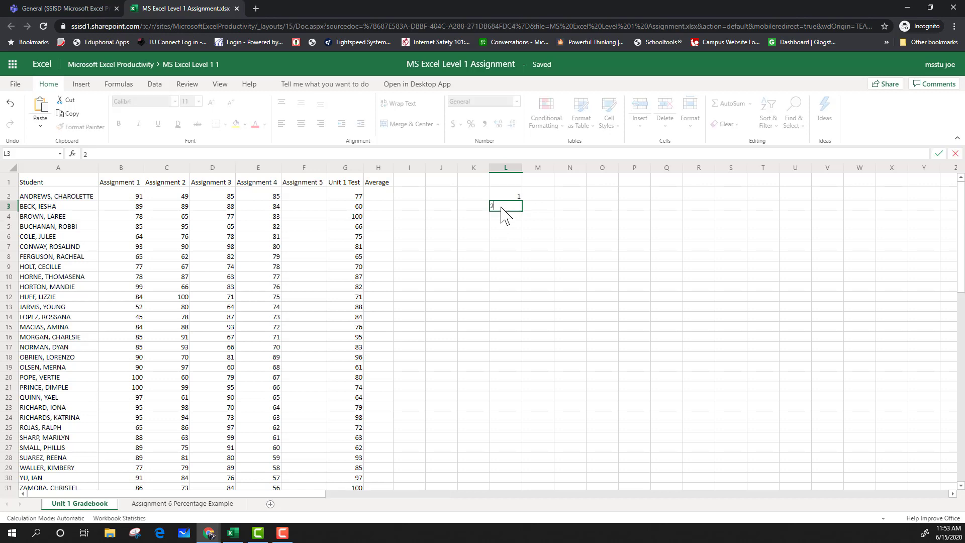
pyautogui.press('Return')
pyautogui.moveTo(517, 197); pyautogui.dragTo(513, 490)
pyautogui.scroll(-3, 514, 352)
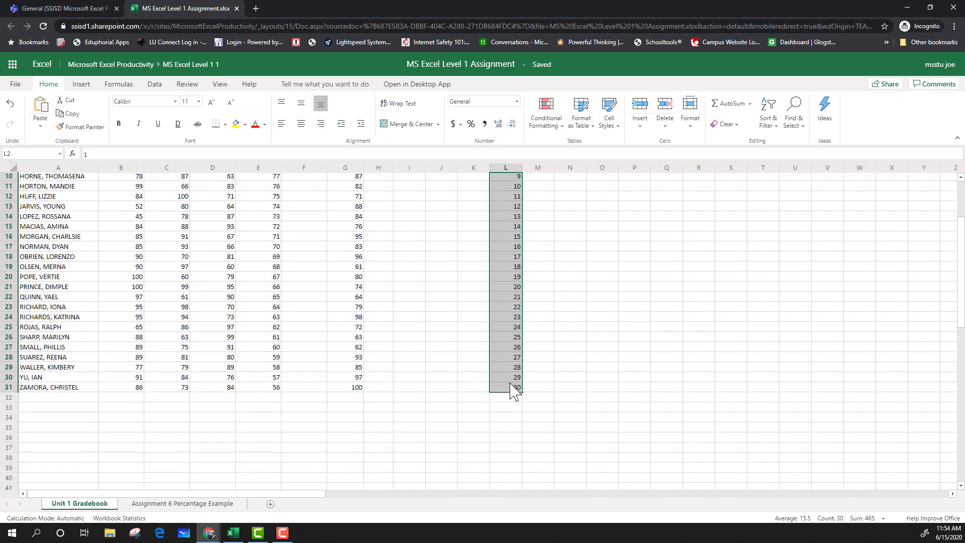
# Clear the numbers from column L.
pyautogui.scroll(3, 515, 399)
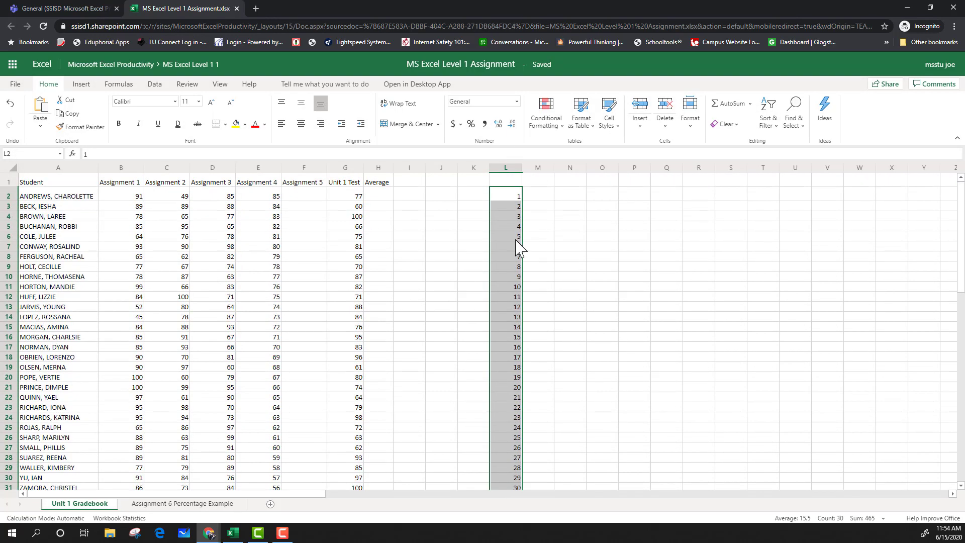
pyautogui.press('Delete')
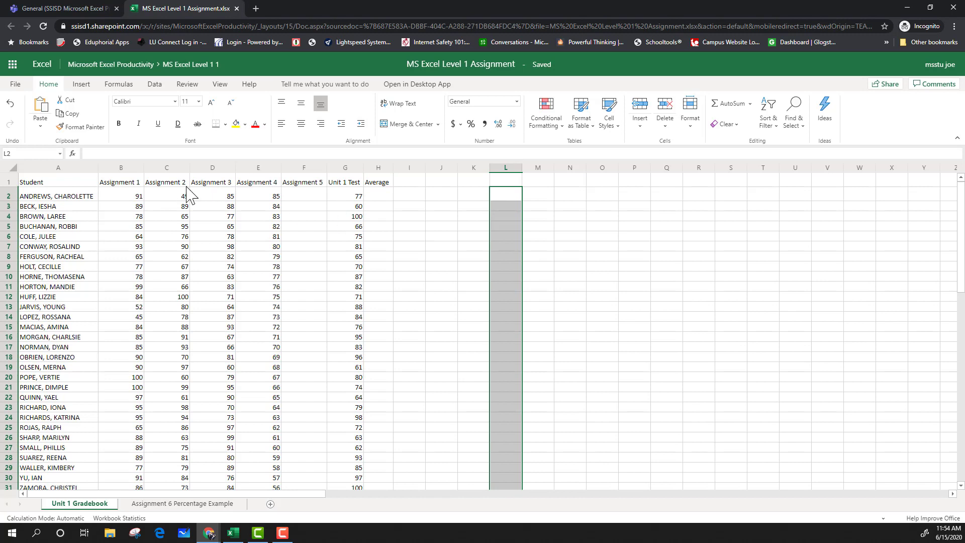
pyautogui.moveTo(261, 196); pyautogui.dragTo(256, 154)
pyautogui.click(301, 276)
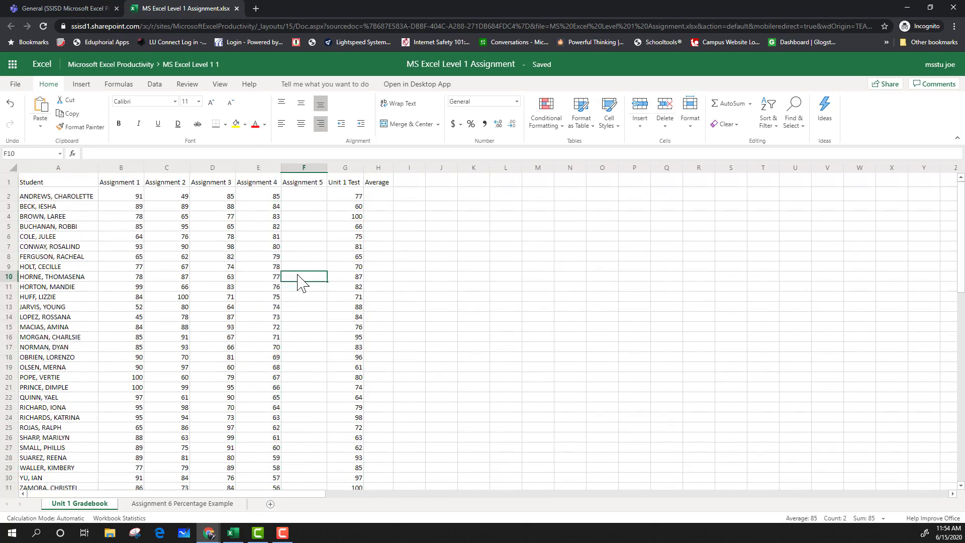
# Enter 100 as the first student's Assignment 5 score in F2 and fill it down the column to row 31.
pyautogui.click(302, 196)
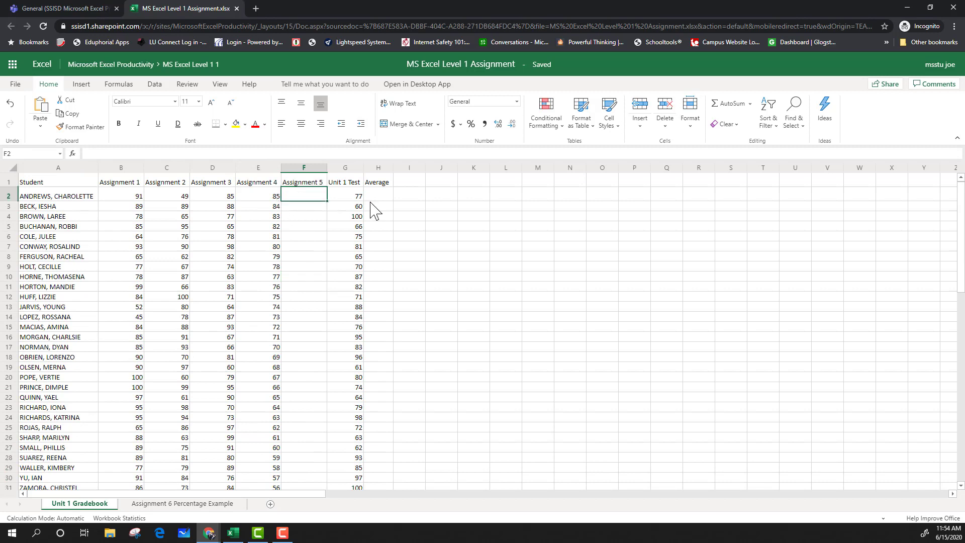
pyautogui.write('100')
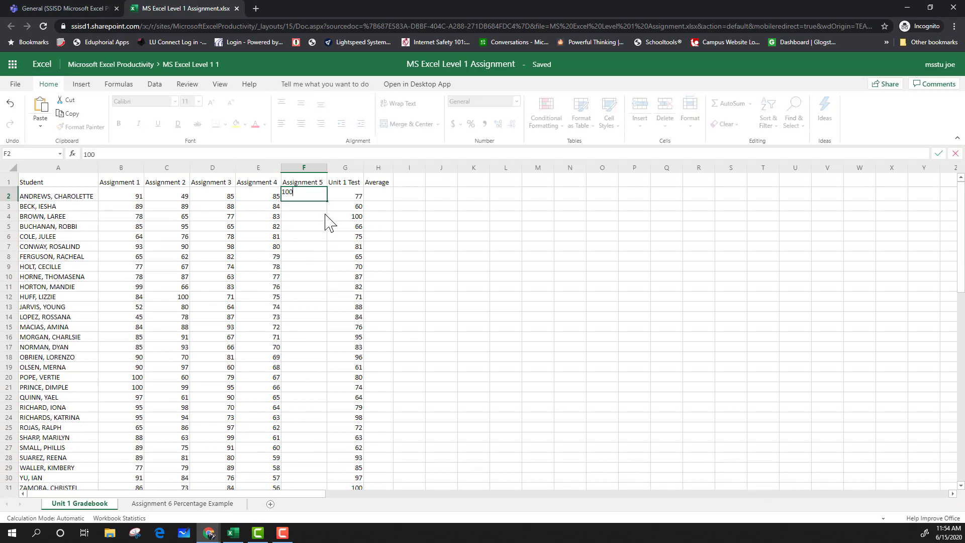
pyautogui.press('Return')
pyautogui.click(320, 201)
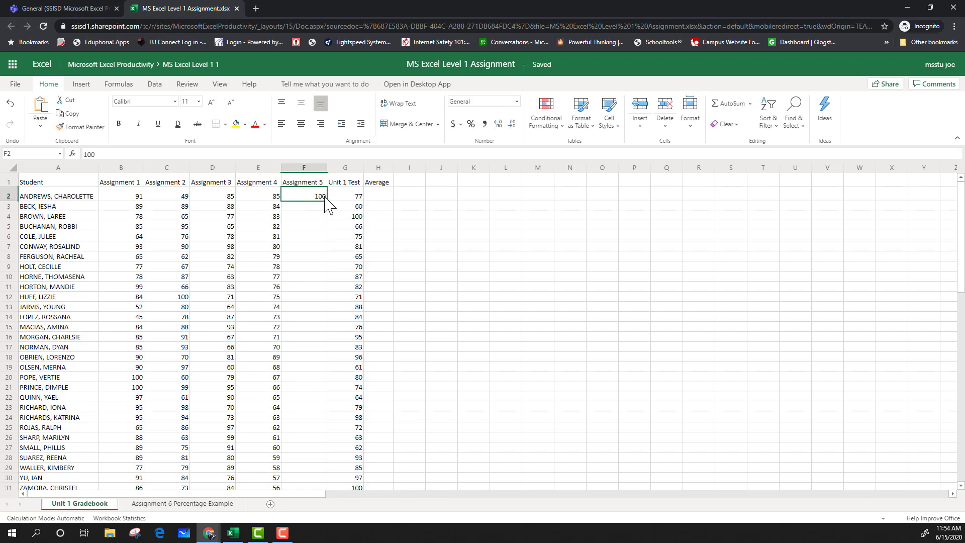
pyautogui.moveTo(326, 201); pyautogui.dragTo(312, 389)
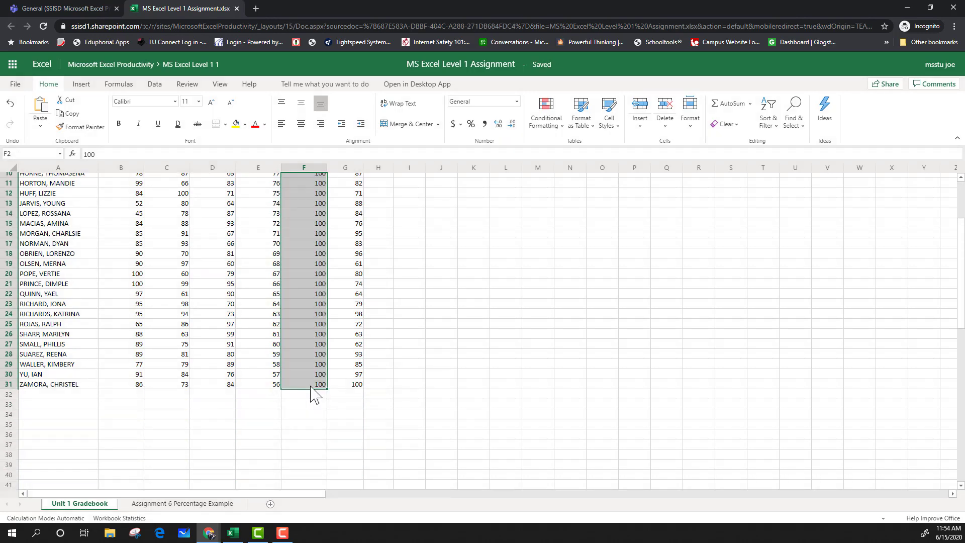
# Scroll through the gradebook to review the filled score columns.
pyautogui.scroll(3, 312, 392)
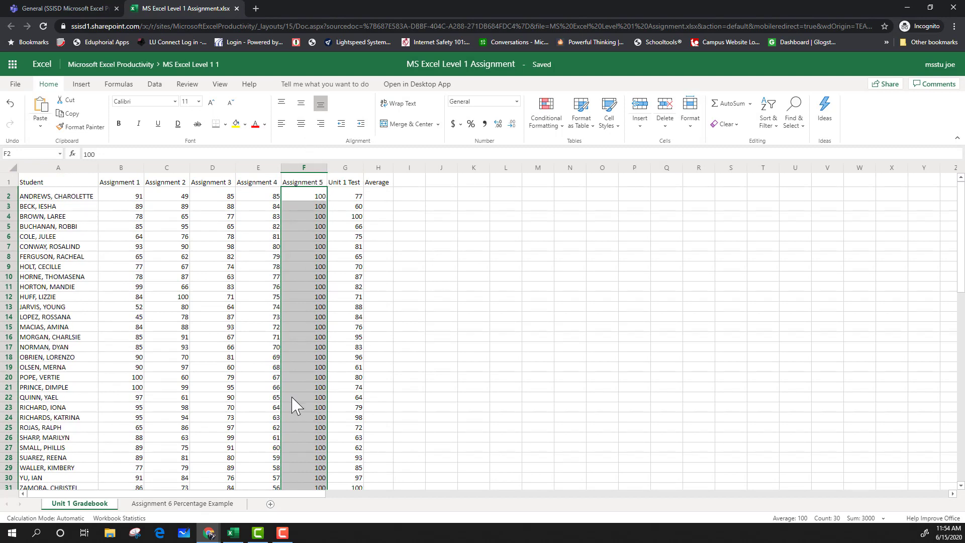
pyautogui.scroll(-1, 308, 440)
pyautogui.scroll(1, 311, 425)
pyautogui.click(436, 346)
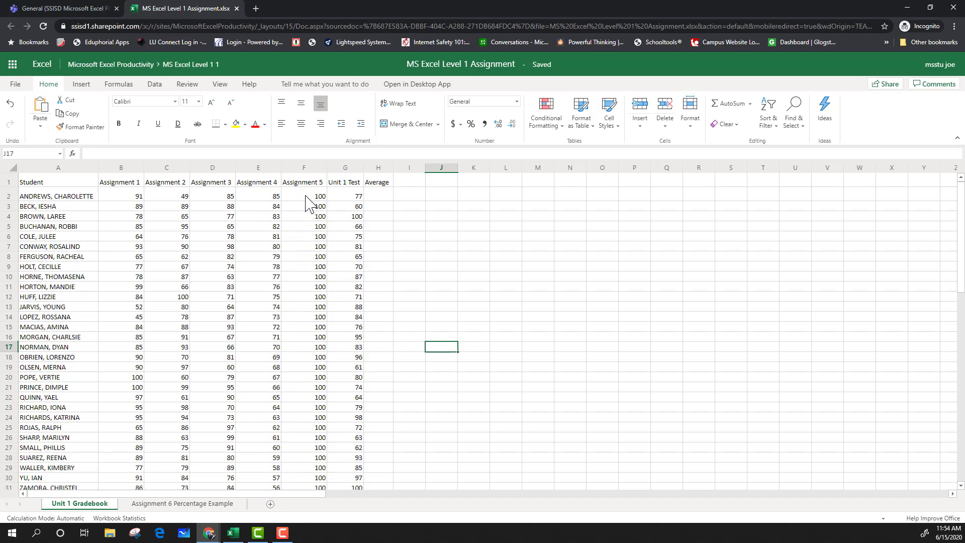
pyautogui.scroll(-2, 296, 461)
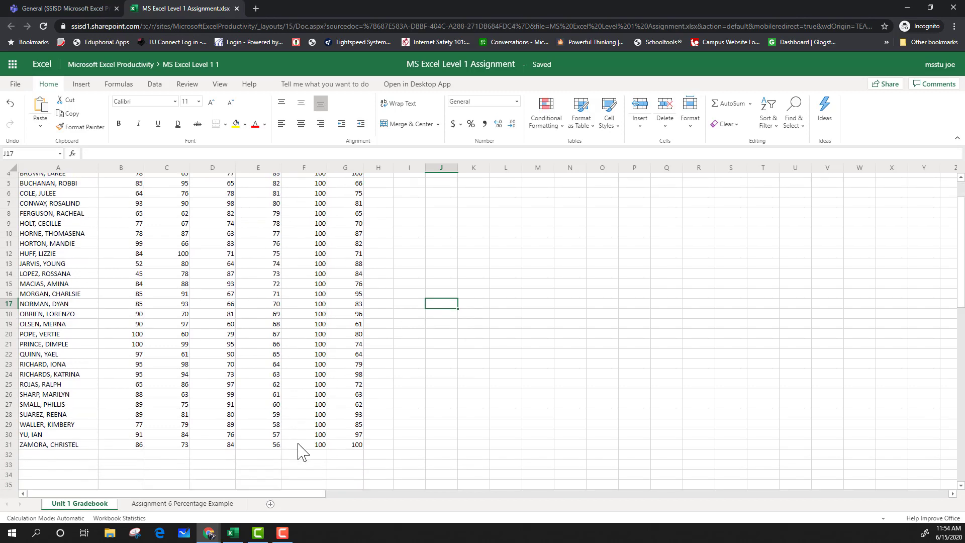
pyautogui.scroll(2, 301, 452)
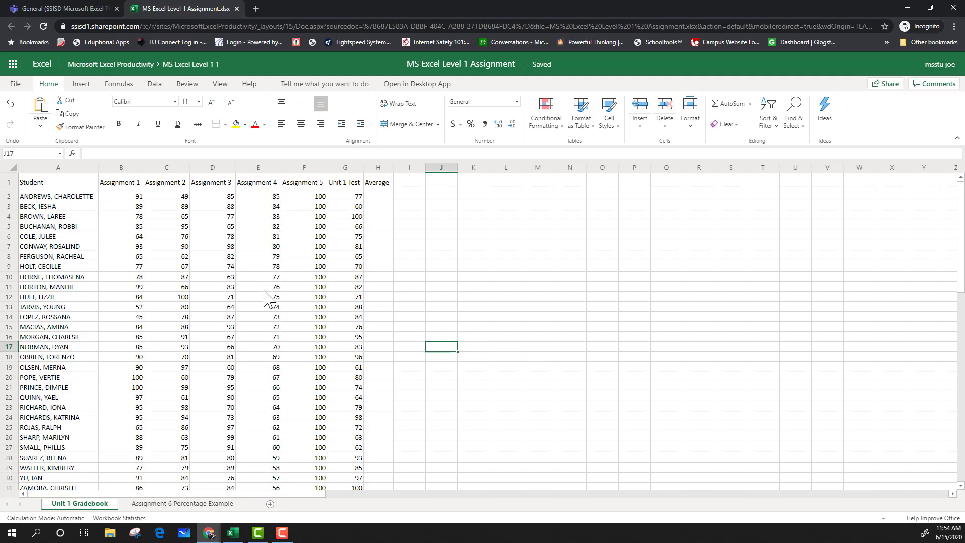
pyautogui.scroll(-2, 267, 417)
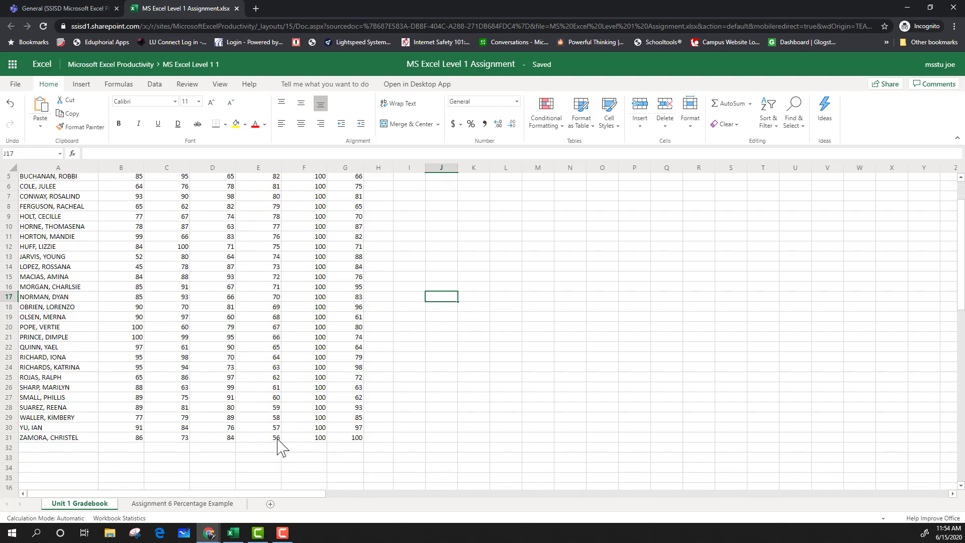
pyautogui.scroll(-2, 276, 446)
pyautogui.scroll(4, 277, 446)
pyautogui.click(427, 236)
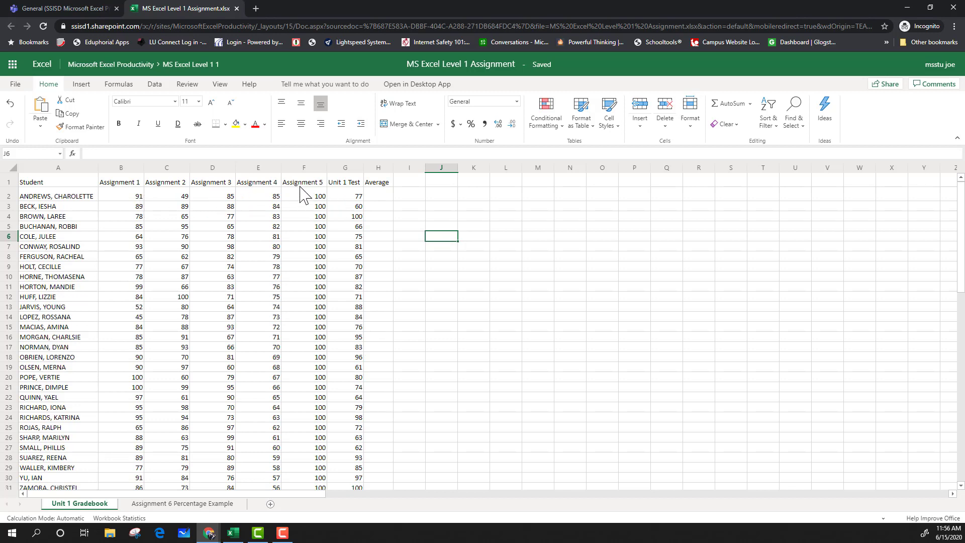
# Enter the formula =average(B2:G2) in H2 to calculate the first student's average.
pyautogui.click(384, 199)
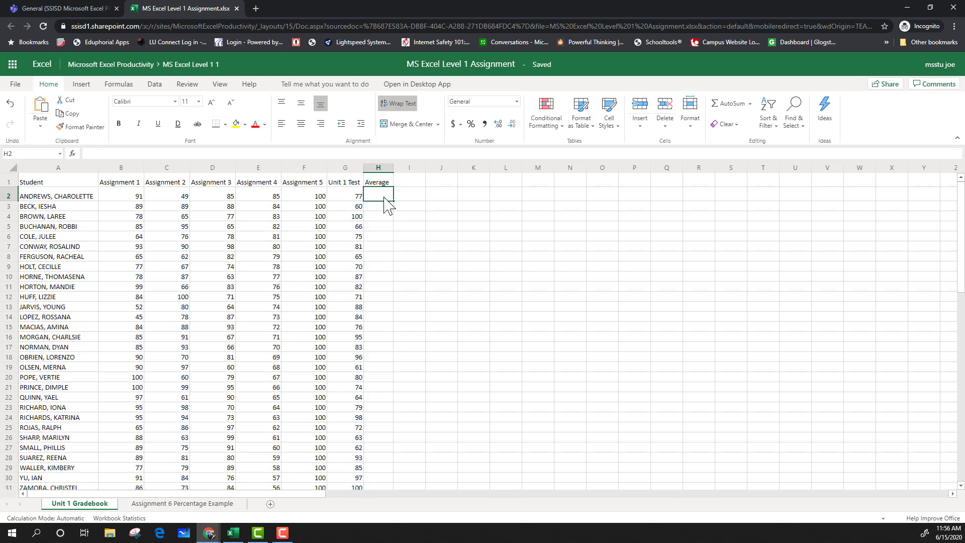
pyautogui.write('=')
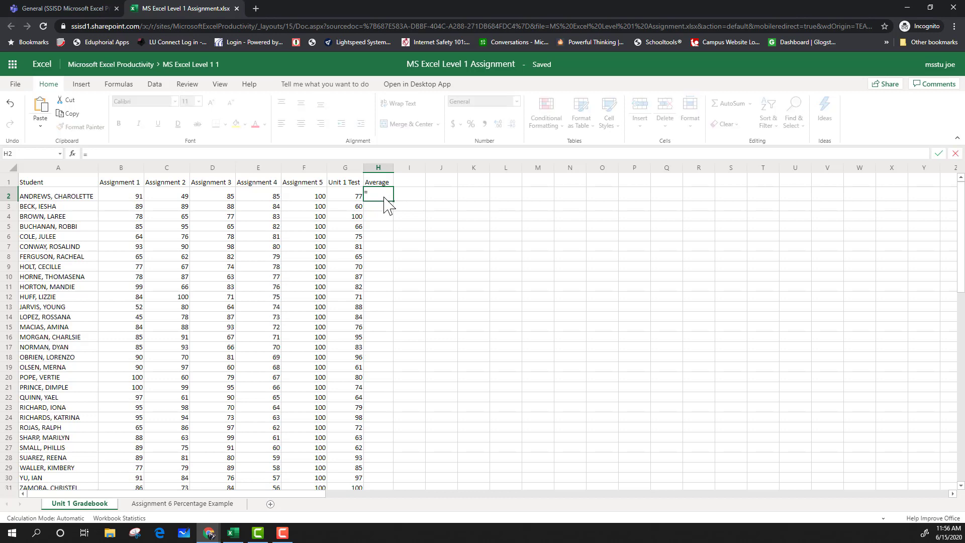
pyautogui.write('average')
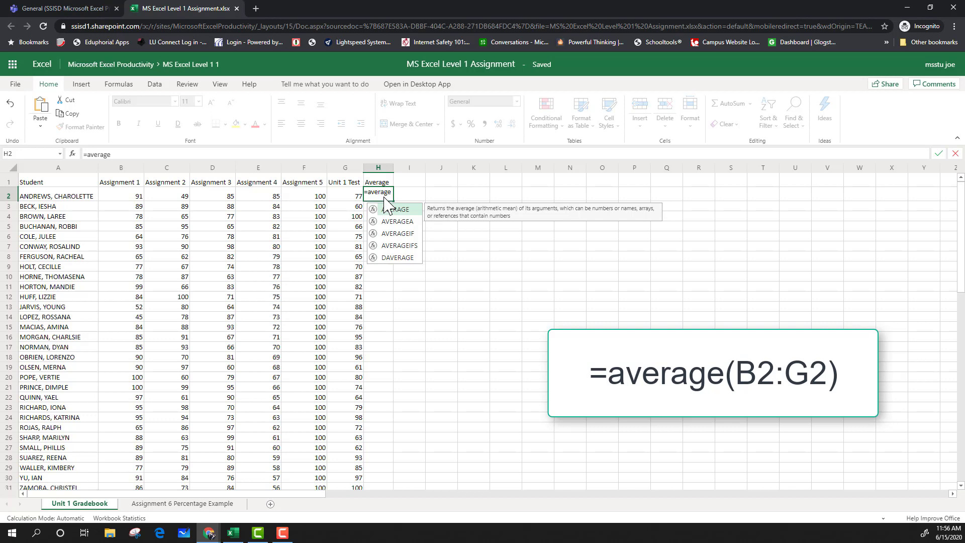
pyautogui.write('(')
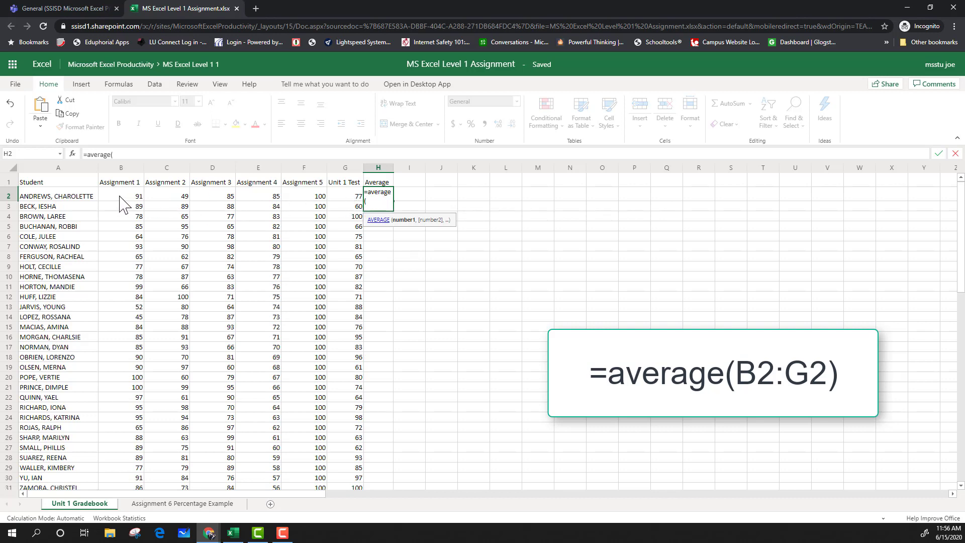
pyautogui.moveTo(120, 196); pyautogui.dragTo(342, 199)
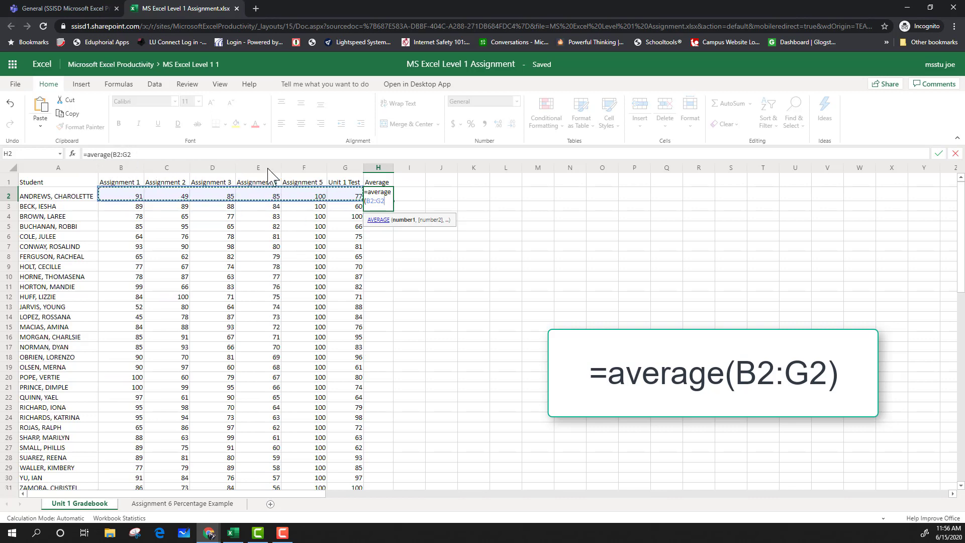
pyautogui.write(')')
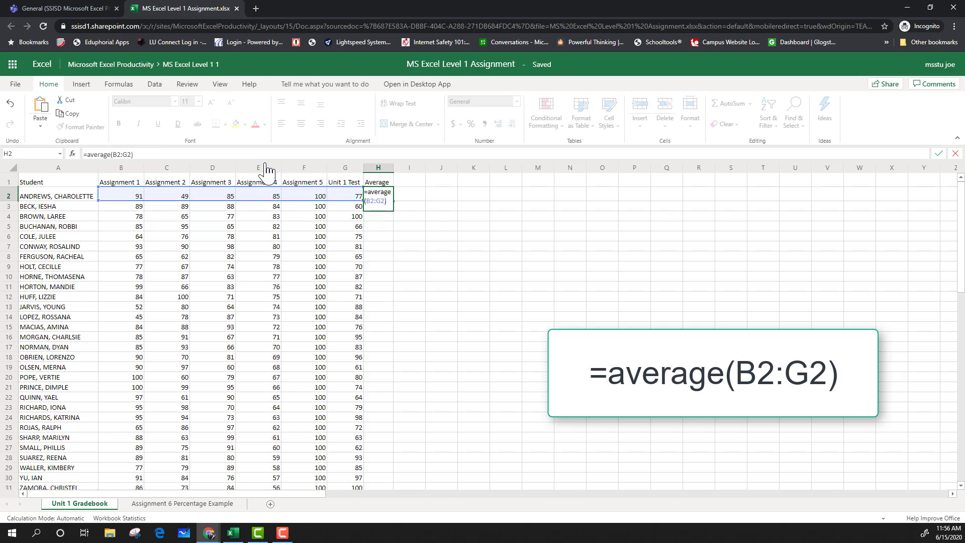
pyautogui.press('Return')
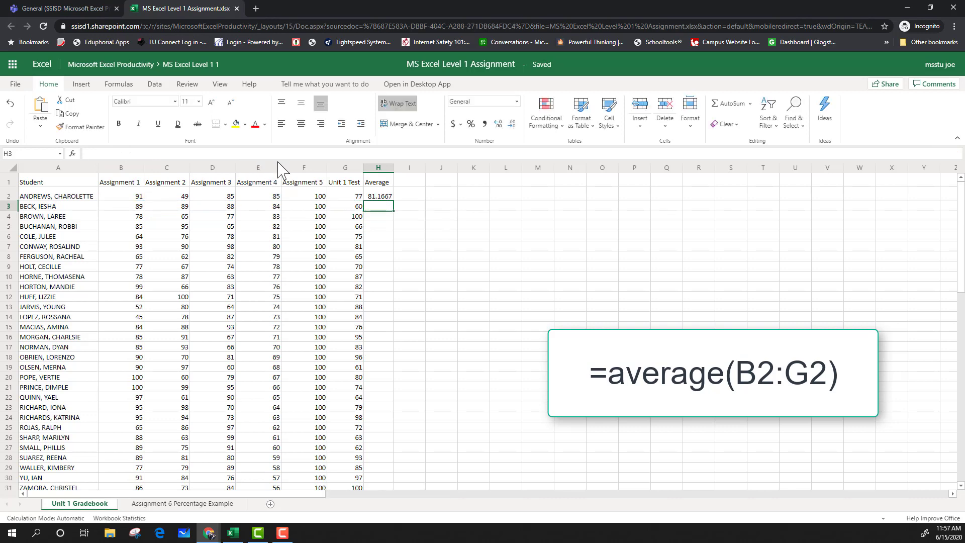
# Fill the average formula from H2 down the Average column to row 31.
pyautogui.click(384, 195)
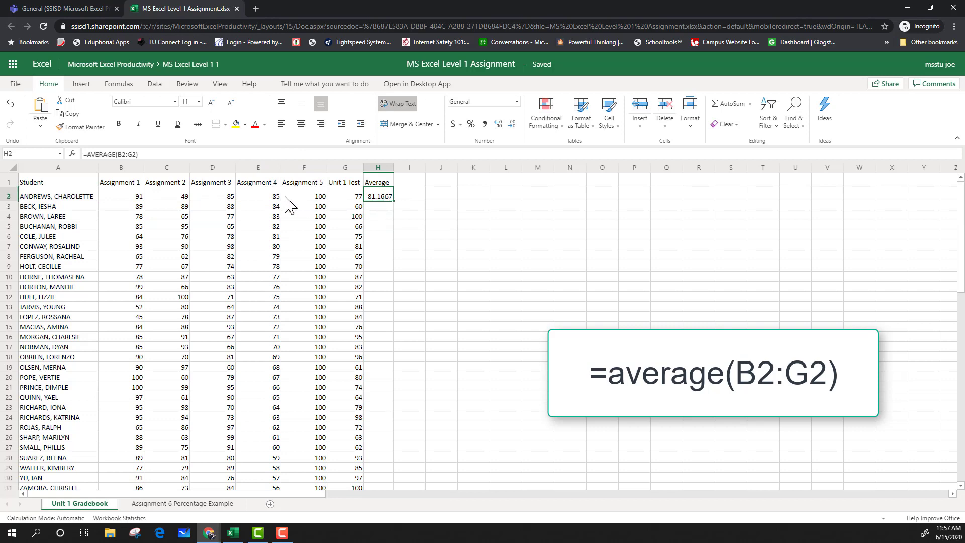
pyautogui.click(146, 194)
pyautogui.click(302, 195)
pyautogui.click(354, 197)
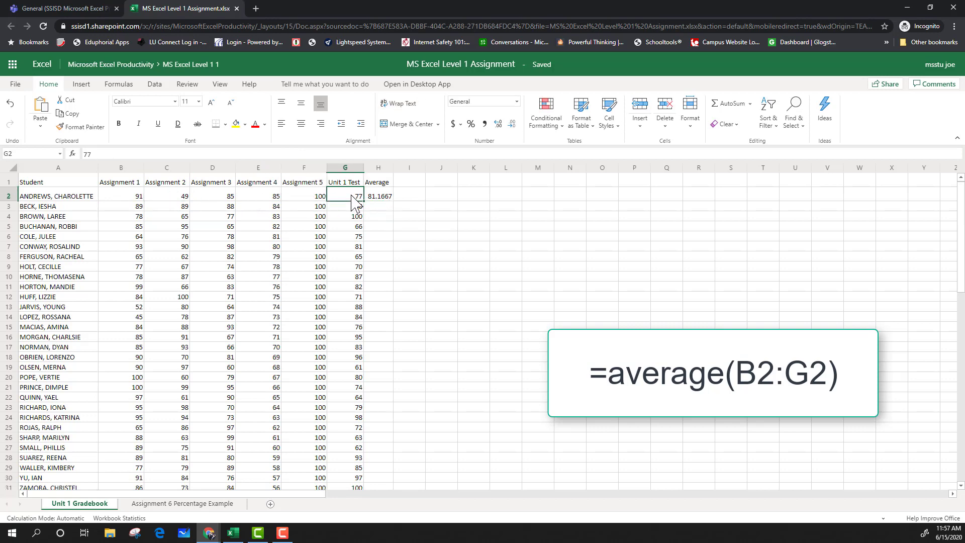
pyautogui.click(377, 197)
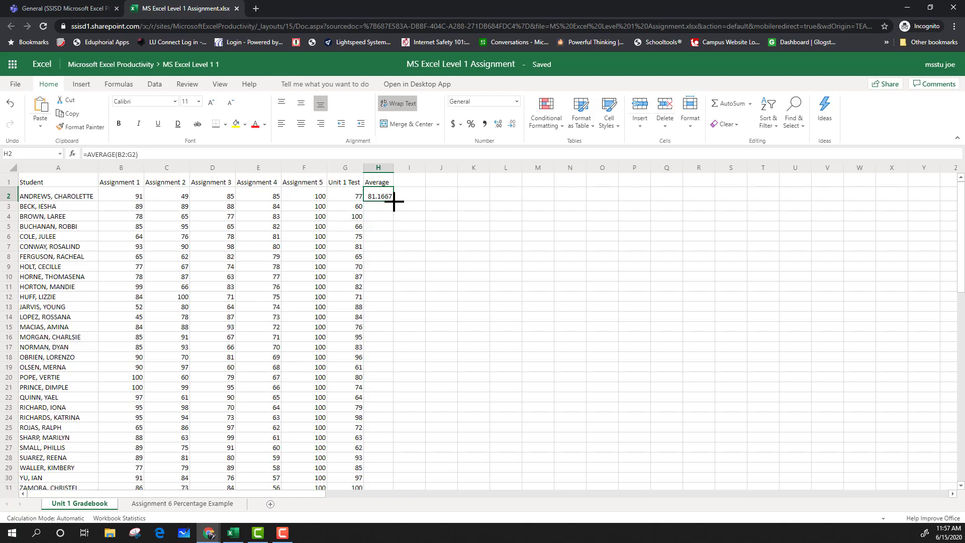
pyautogui.moveTo(394, 201); pyautogui.dragTo(391, 373)
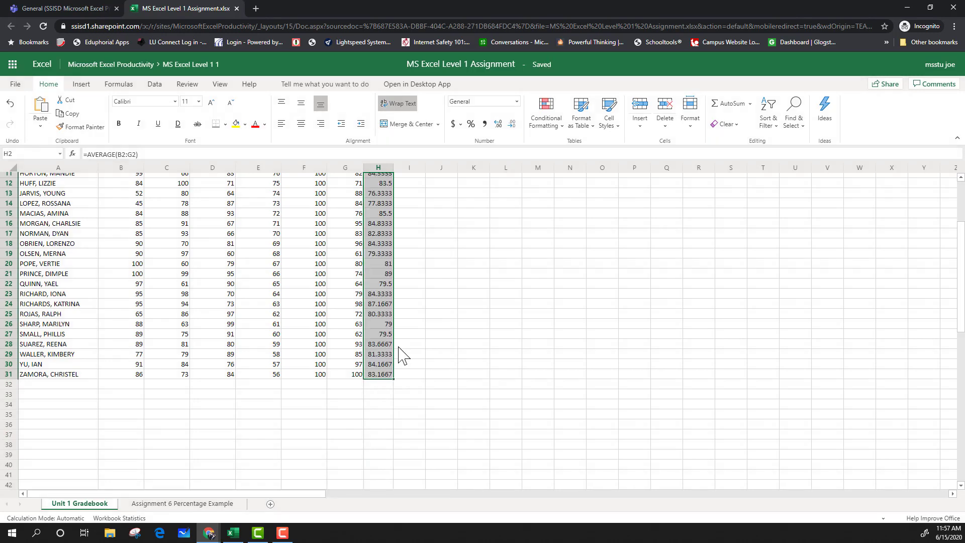
# Check the average results in column H.
pyautogui.scroll(4, 401, 351)
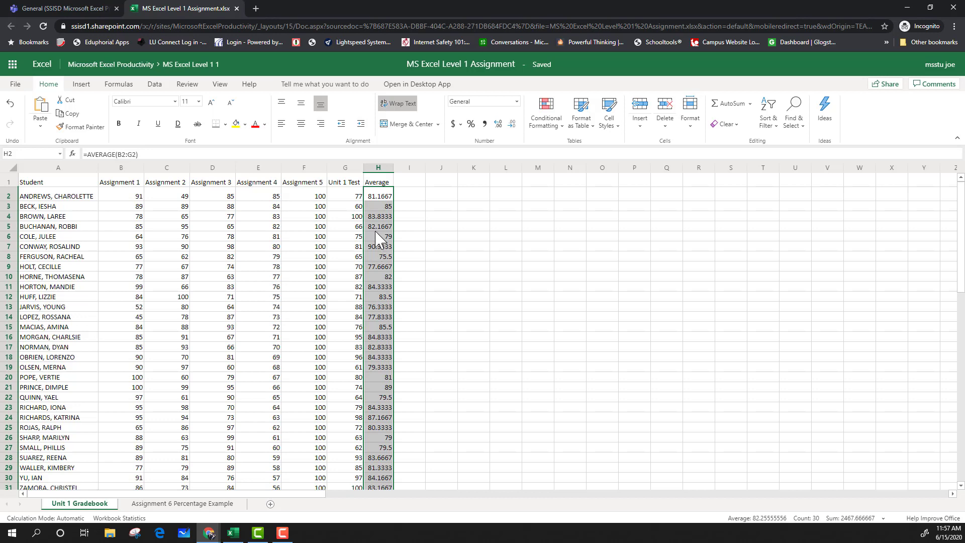
pyautogui.click(378, 218)
pyautogui.click(380, 196)
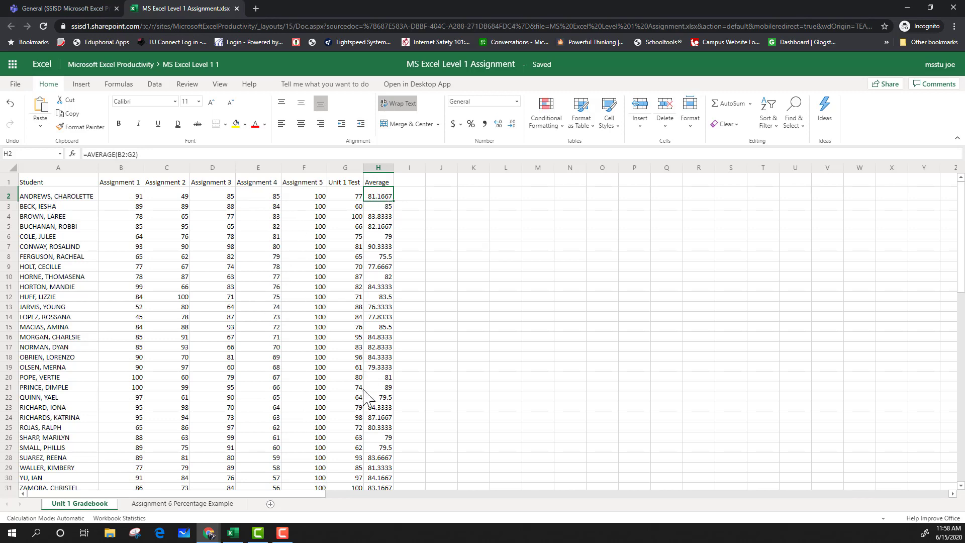
pyautogui.scroll(-1, 384, 433)
pyautogui.scroll(-2, 388, 433)
pyautogui.scroll(3, 390, 431)
pyautogui.click(462, 254)
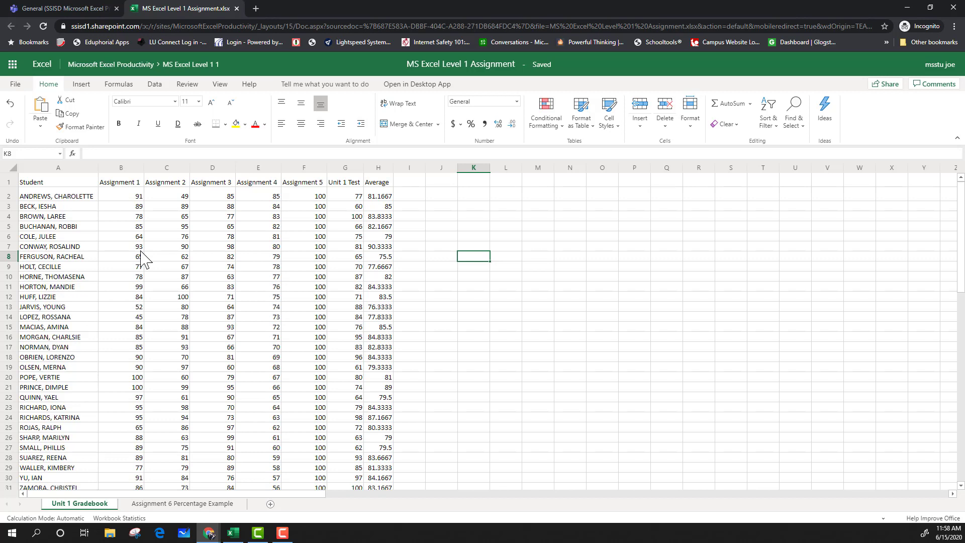
# Format A1:H31 as a table with headers using Table Style Light 9.
pyautogui.click(49, 185)
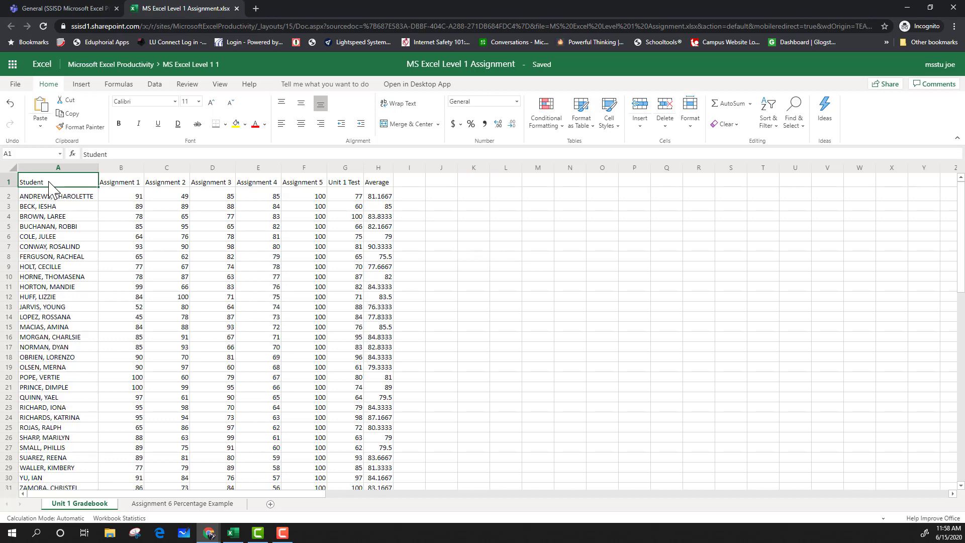
pyautogui.moveTo(50, 185)
pyautogui.mouseDown()
pyautogui.moveTo(279, 450)
pyautogui.moveTo(377, 500)
pyautogui.moveTo(361, 400)
pyautogui.moveTo(376, 383)
pyautogui.mouseUp()
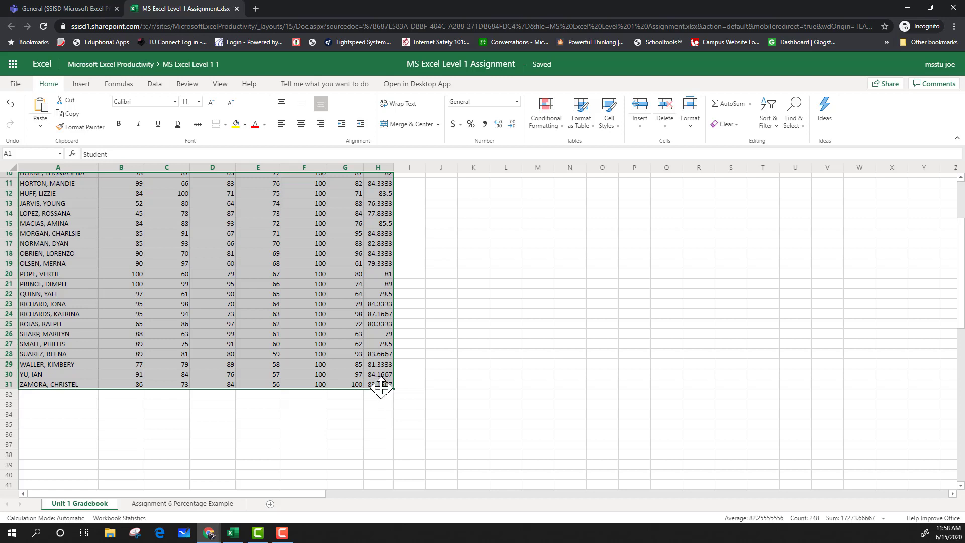
pyautogui.scroll(3, 381, 387)
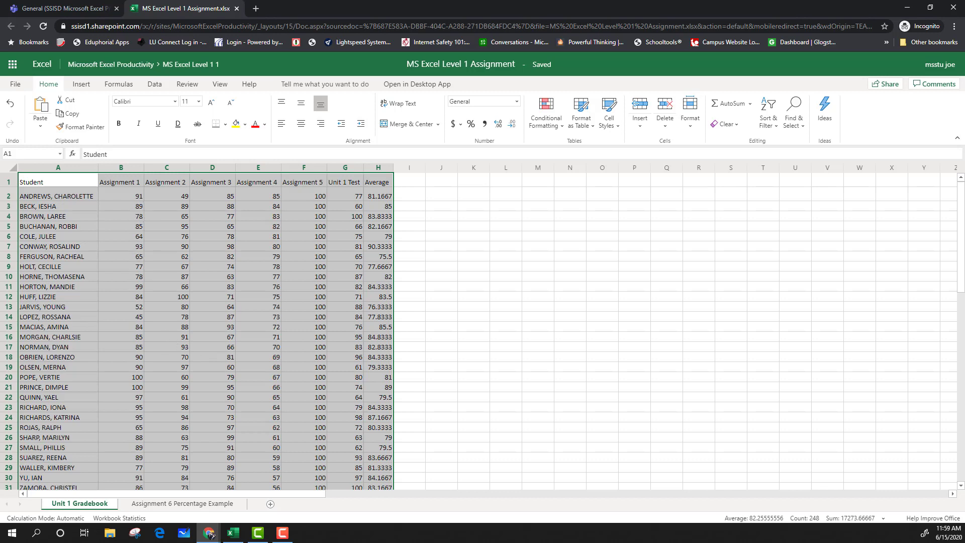
pyautogui.click(592, 134)
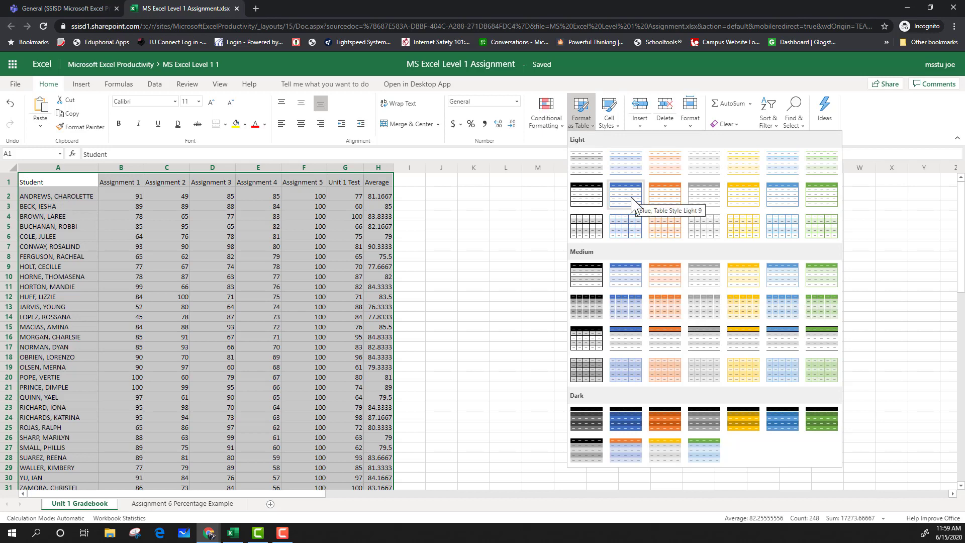
pyautogui.click(632, 198)
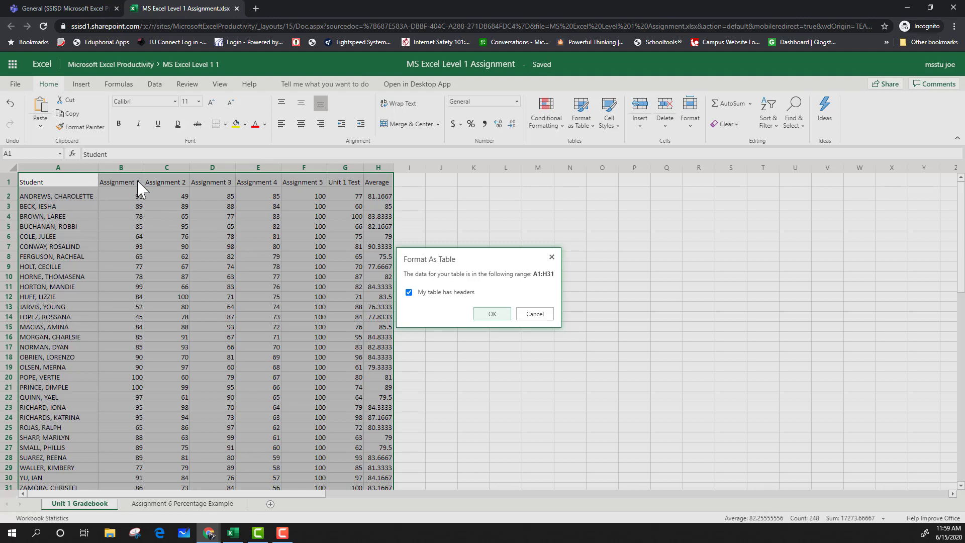
pyautogui.click(492, 314)
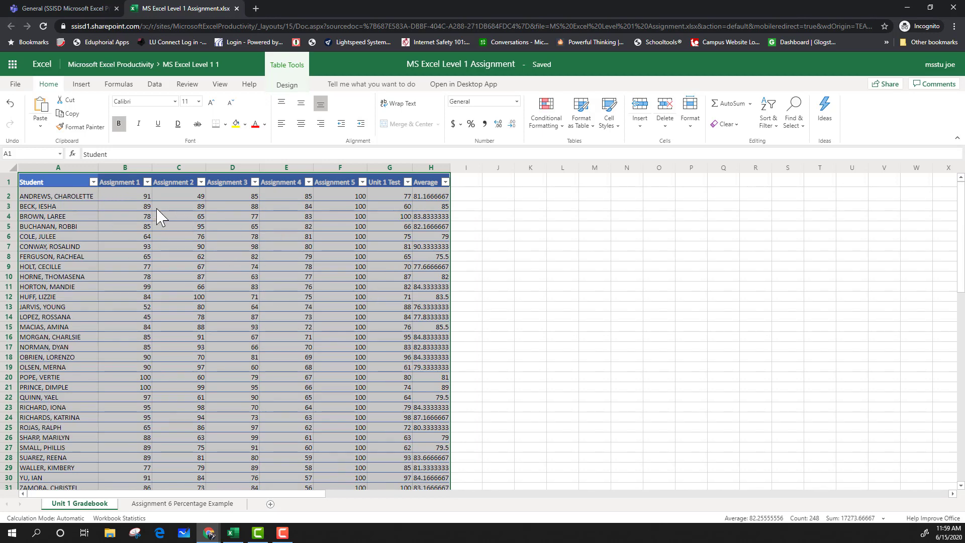
# Sort the gradebook table by Assignment 1 in ascending order.
pyautogui.click(526, 301)
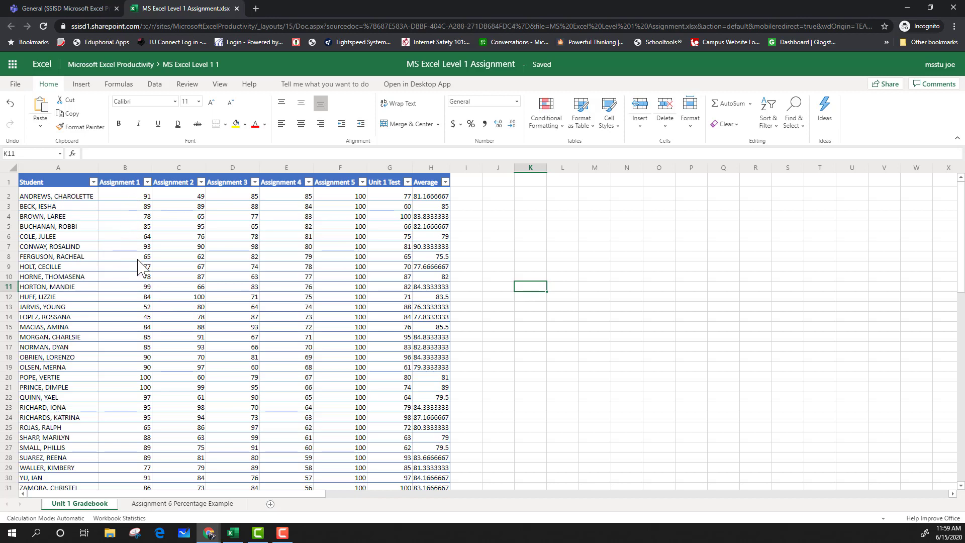
pyautogui.click(148, 182)
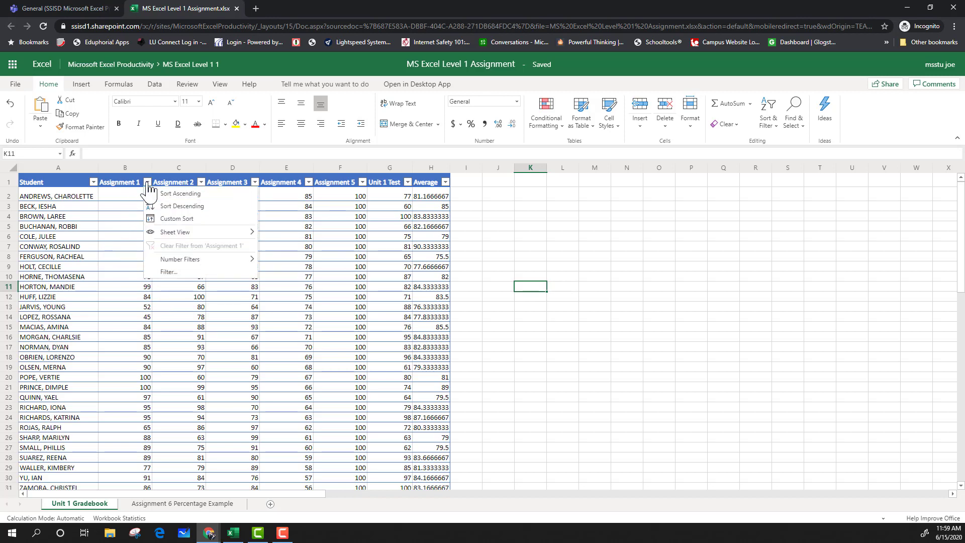
pyautogui.click(181, 194)
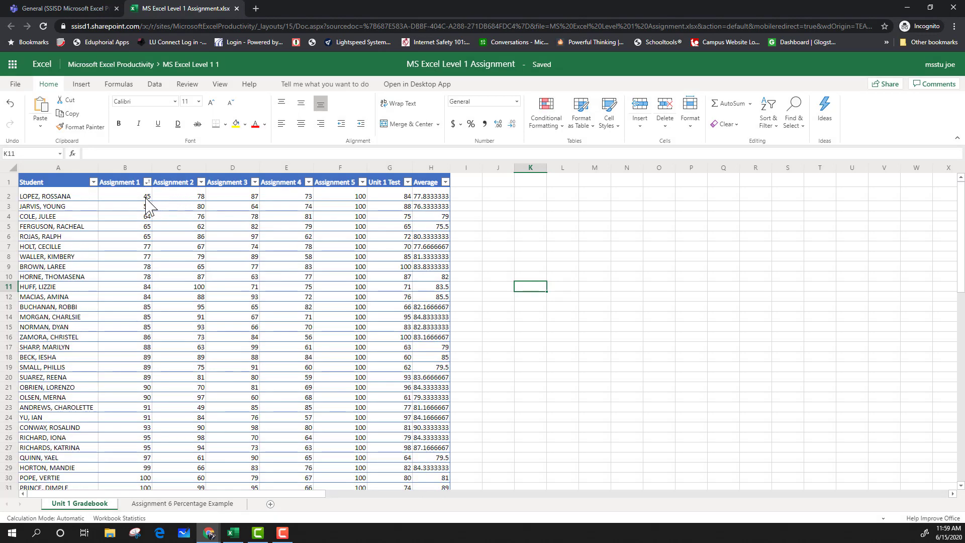
pyautogui.scroll(-3, 150, 227)
pyautogui.scroll(3, 154, 289)
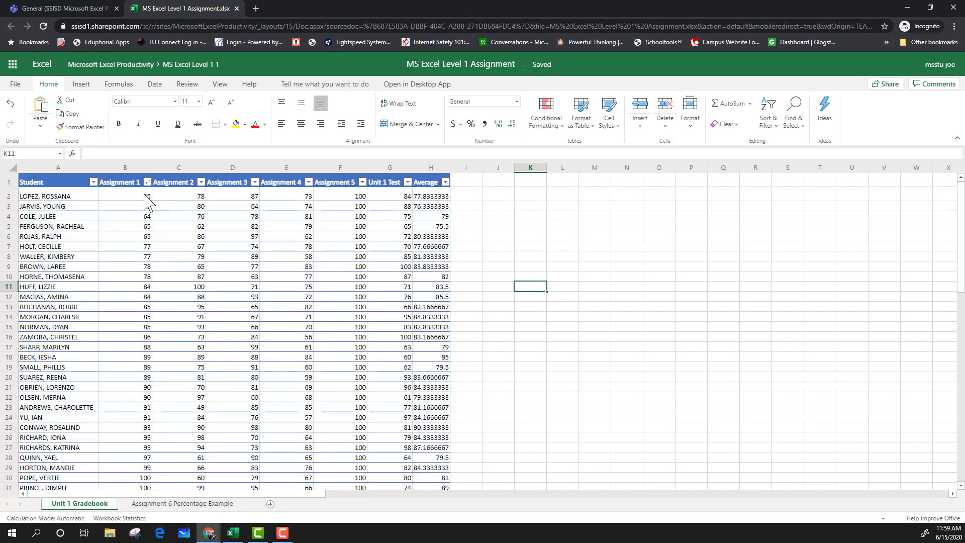
# Filter the Assignment 2 column with an 'is less than' custom number filter.
pyautogui.moveTo(146, 201); pyautogui.dragTo(136, 257)
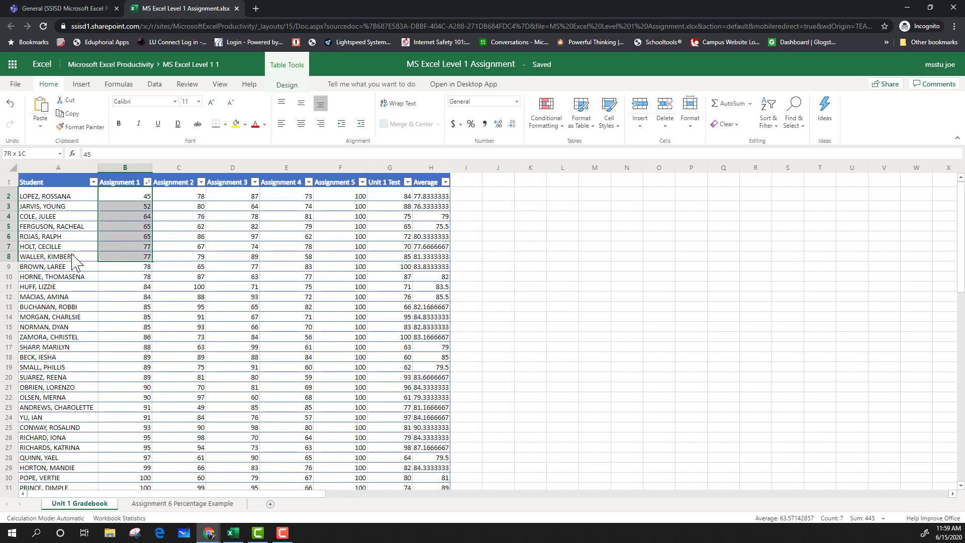
pyautogui.moveTo(72, 259); pyautogui.dragTo(60, 256)
pyautogui.click(144, 266)
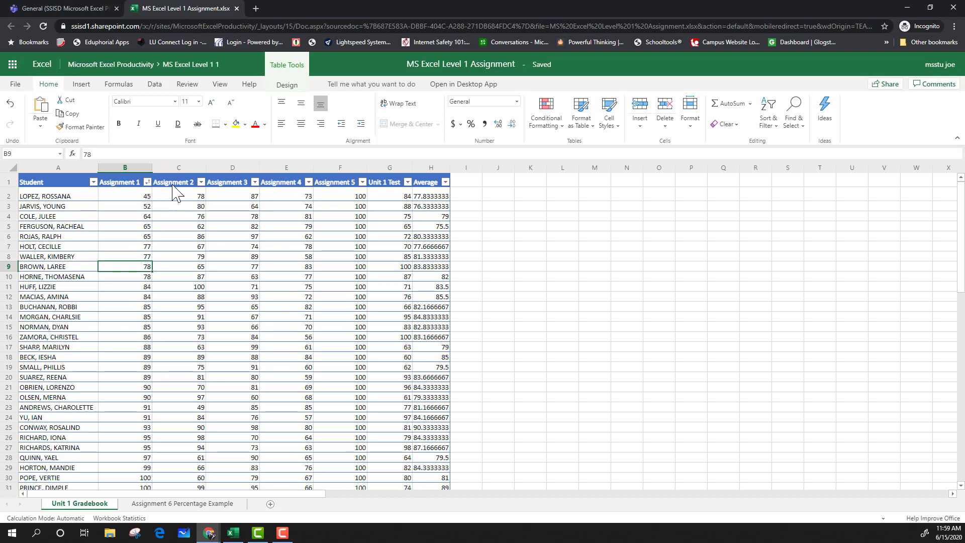
pyautogui.click(201, 183)
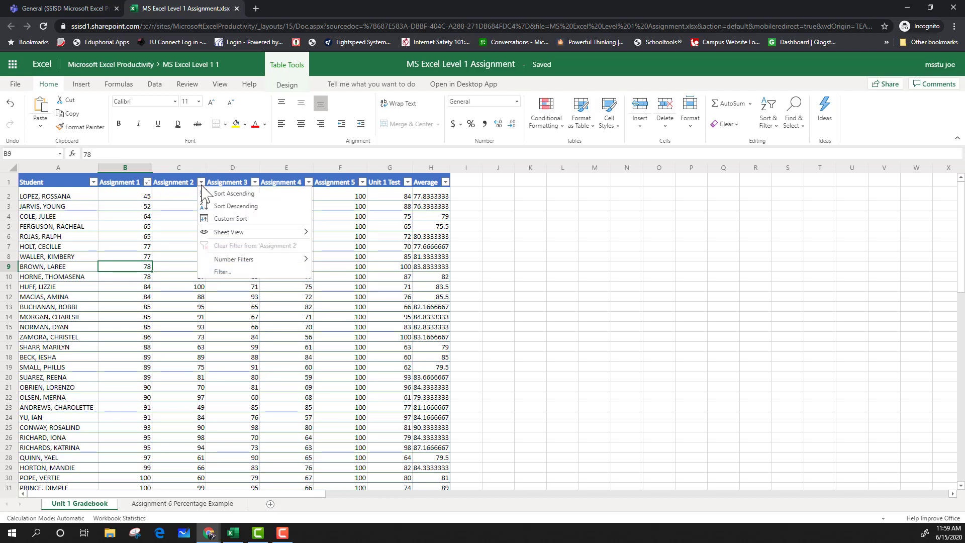
pyautogui.moveTo(226, 259)
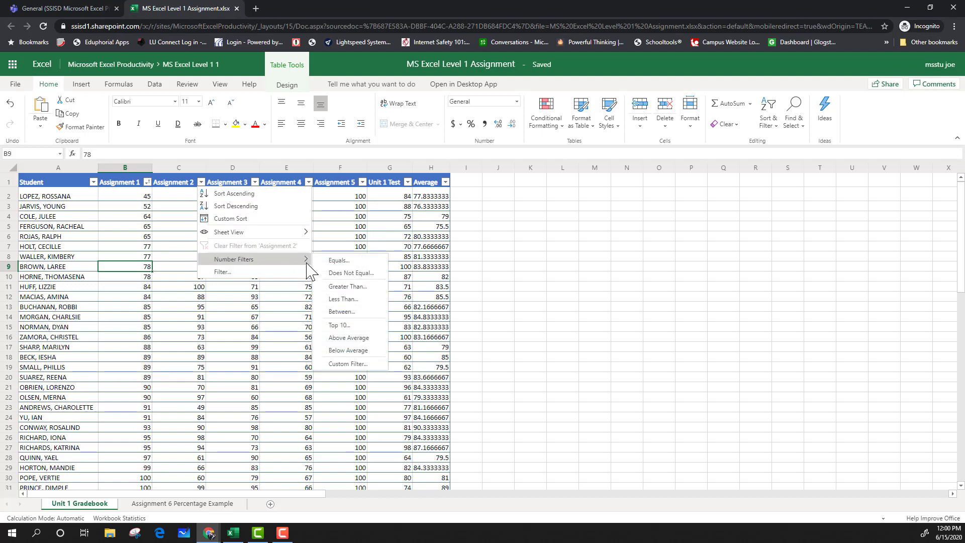
pyautogui.click(359, 299)
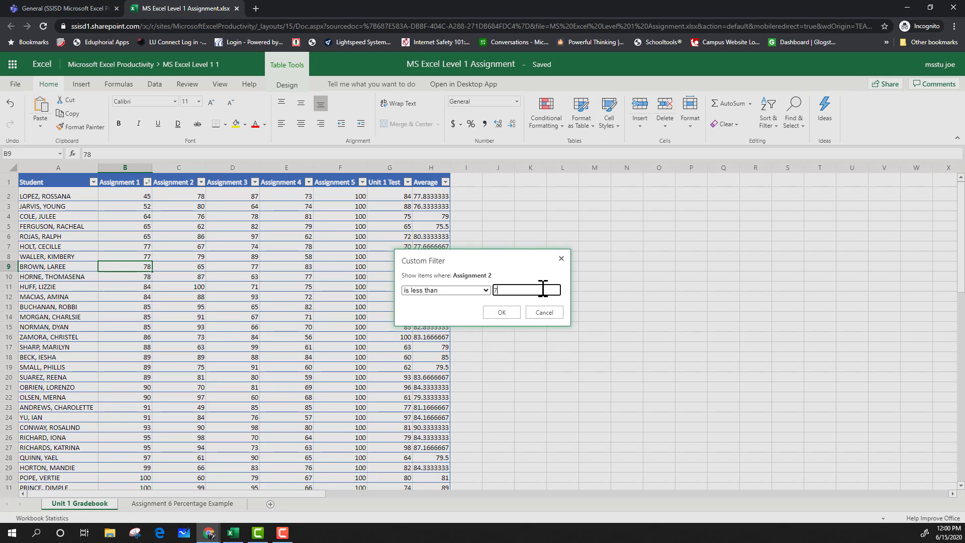
pyautogui.click(498, 313)
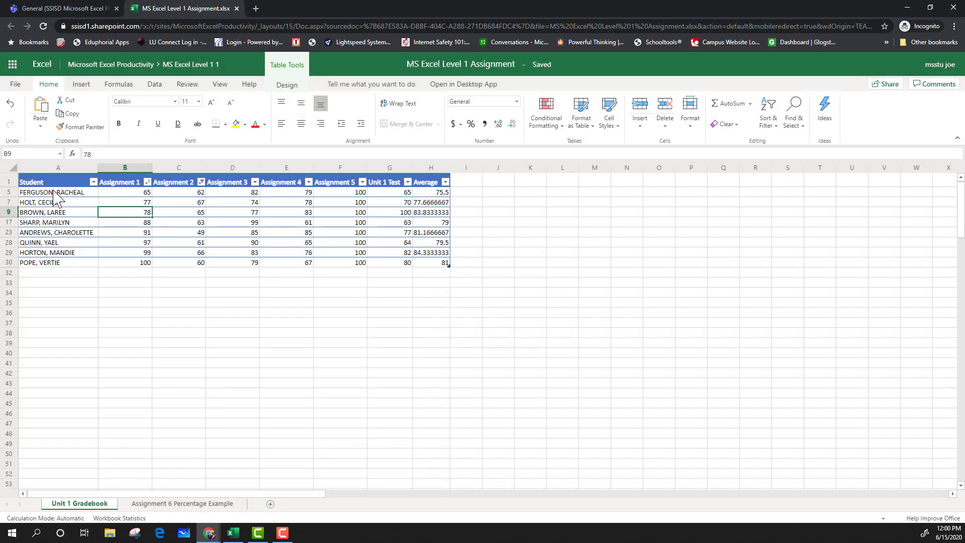
# Clear the filter from the Assignment 2 column.
pyautogui.moveTo(53, 196); pyautogui.dragTo(261, 274)
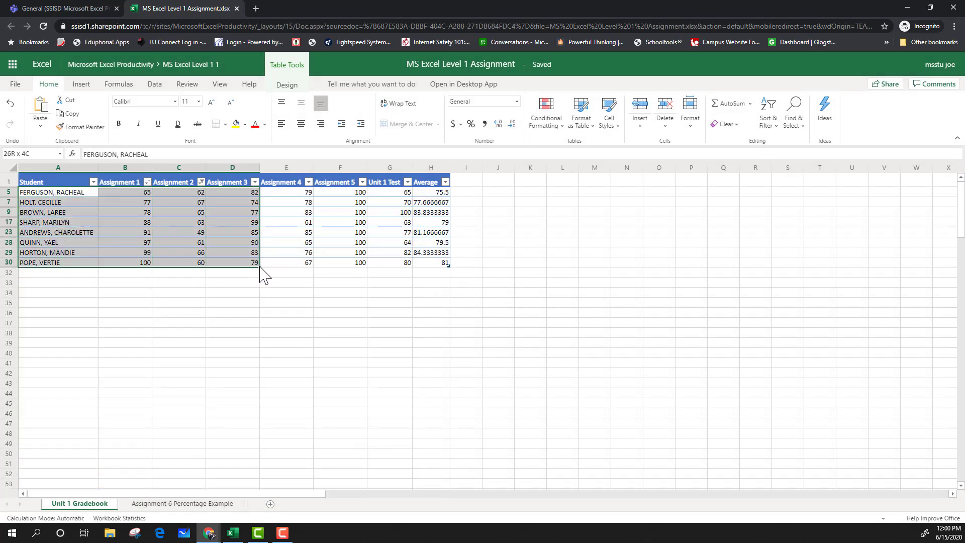
pyautogui.click(239, 284)
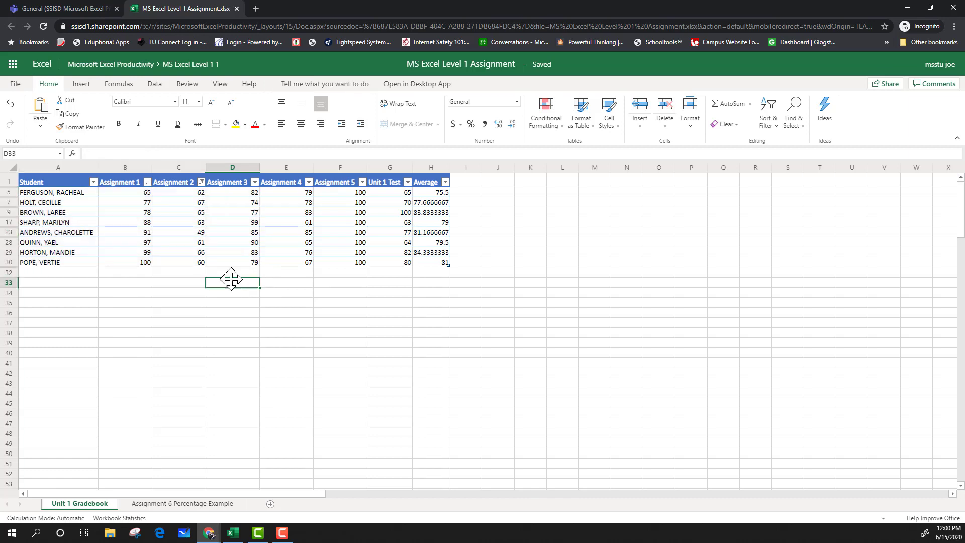
pyautogui.click(201, 182)
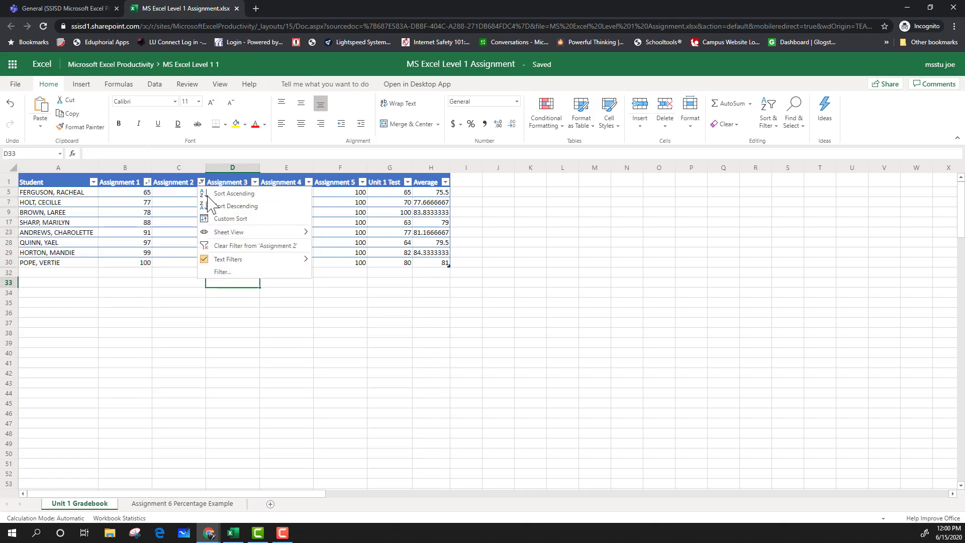
pyautogui.click(222, 246)
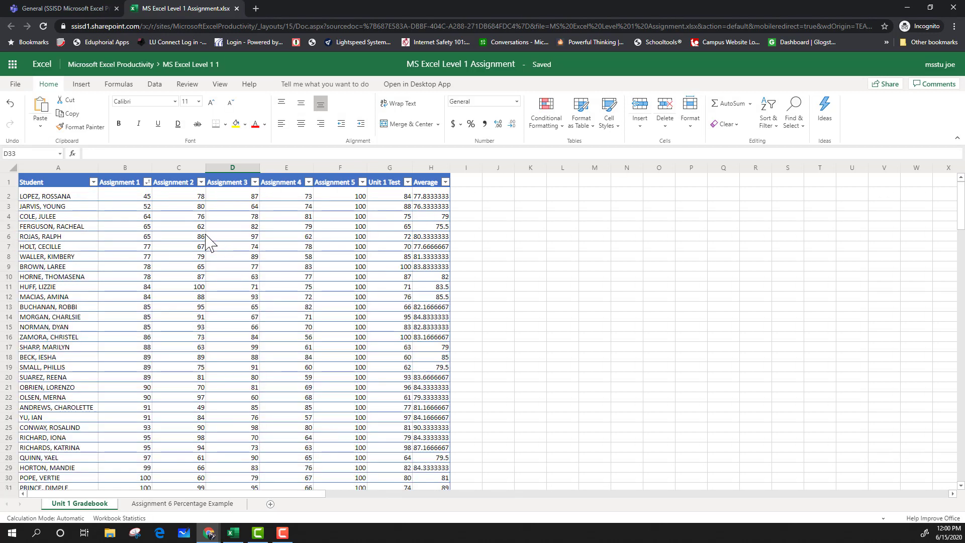
# Sort the table by Student in ascending order.
pyautogui.click(148, 184)
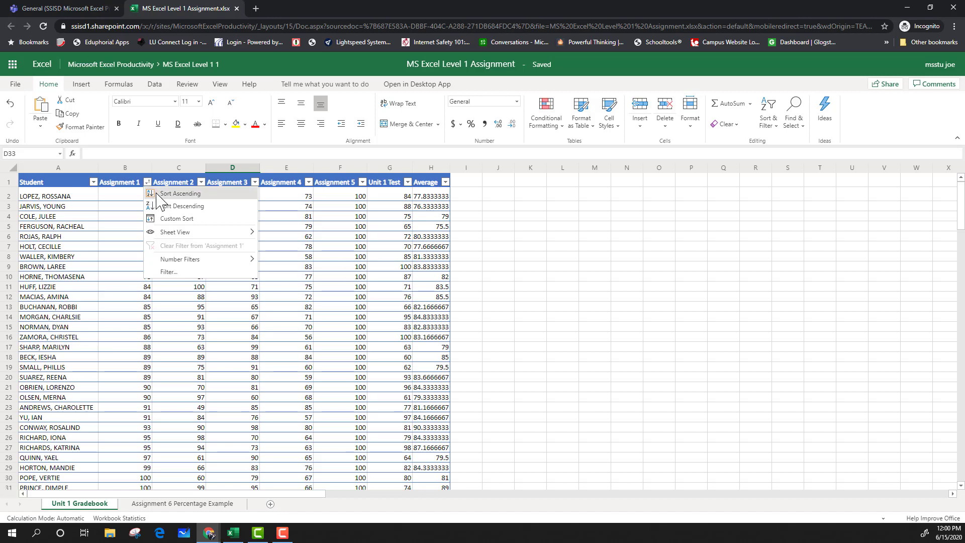
pyautogui.click(94, 180)
pyautogui.click(94, 183)
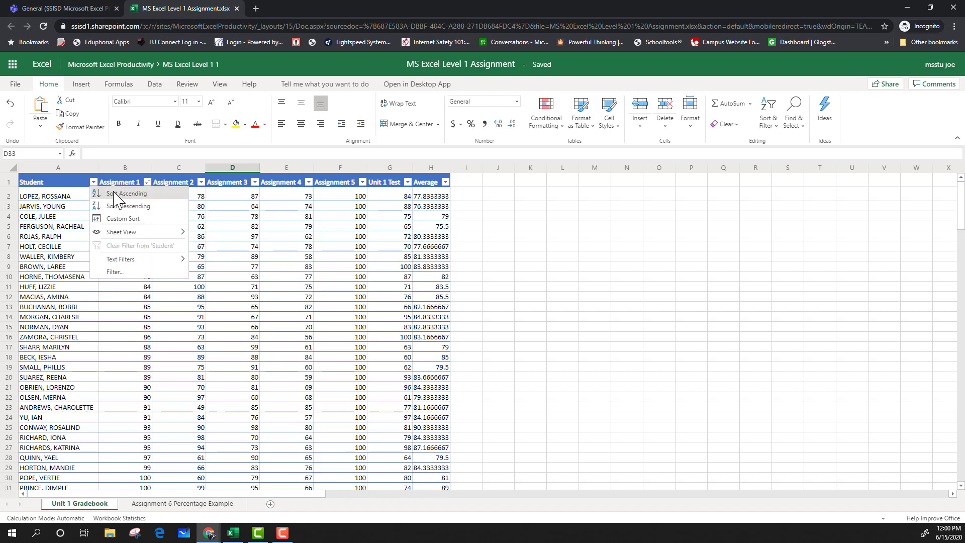
pyautogui.click(118, 195)
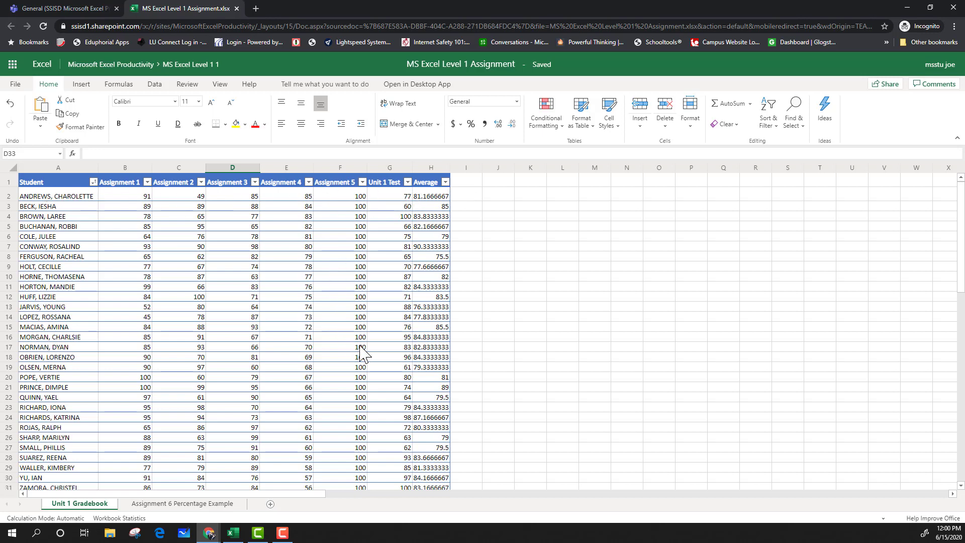
pyautogui.scroll(-3, 360, 350)
pyautogui.scroll(3, 341, 342)
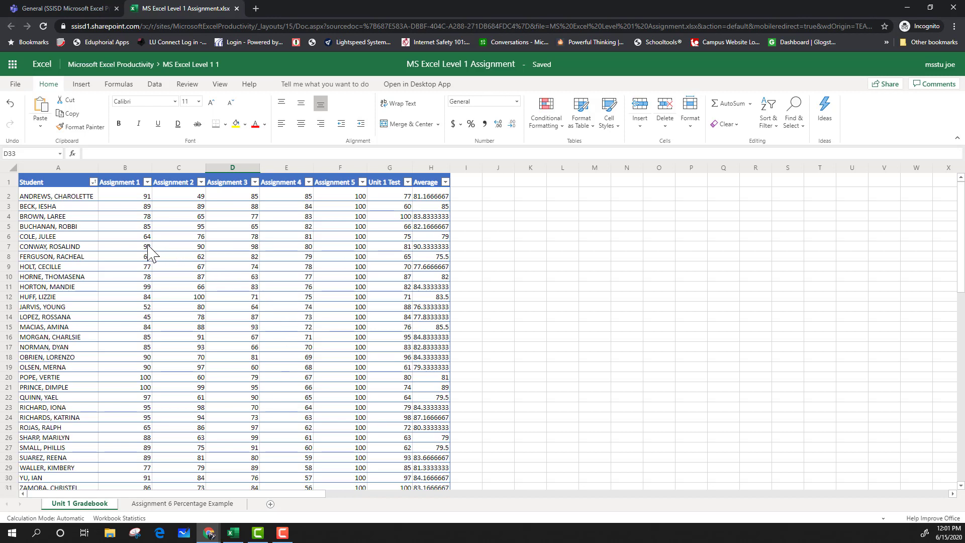
# Highlight Assignment 1 scores less than 70 with Light Red Fill with Dark Red Text conditional formatting.
pyautogui.click(139, 177)
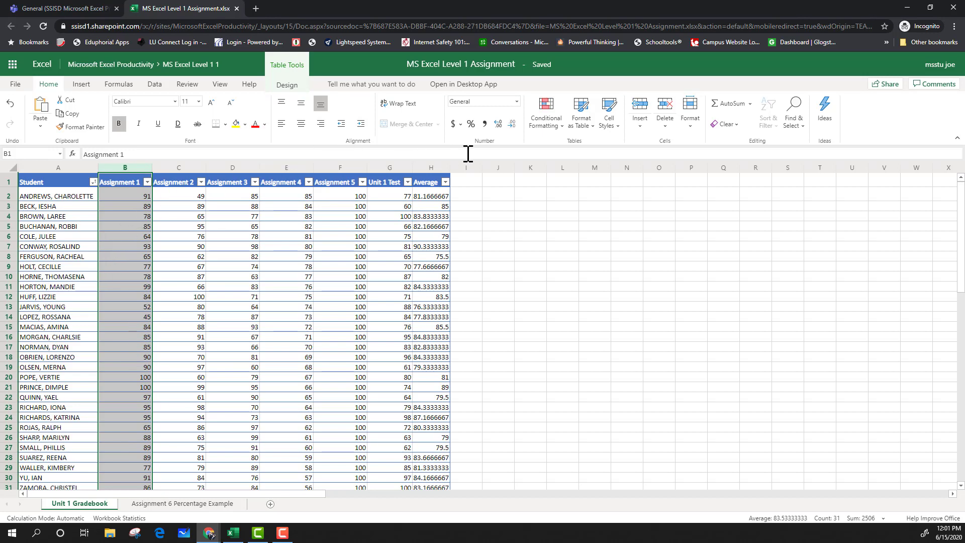
pyautogui.click(561, 127)
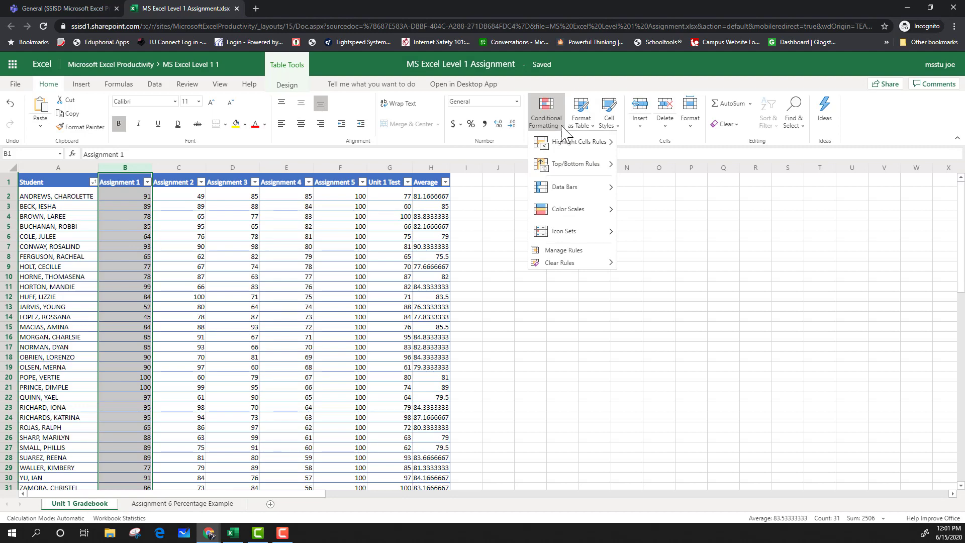
pyautogui.moveTo(562, 137)
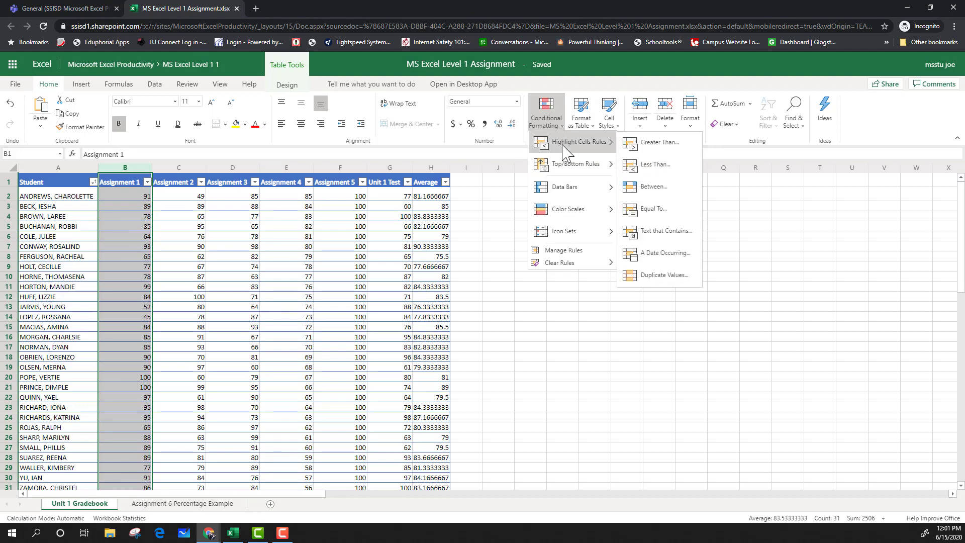
pyautogui.click(669, 166)
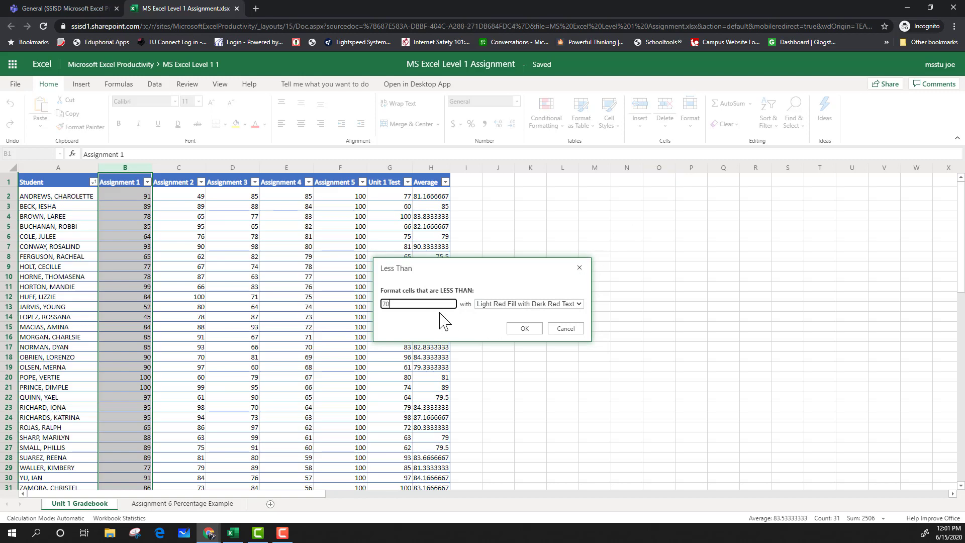
pyautogui.click(531, 330)
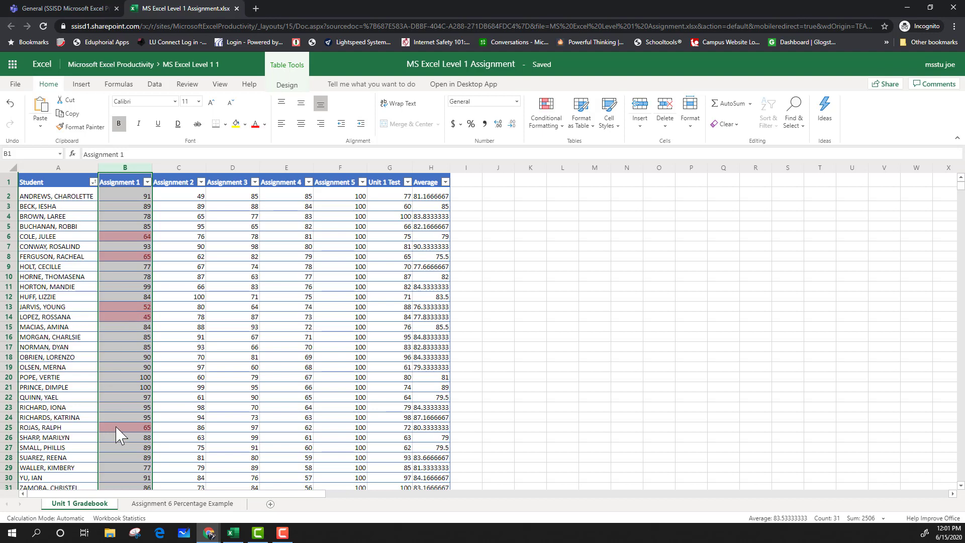
pyautogui.scroll(-2, 124, 425)
pyautogui.scroll(2, 135, 436)
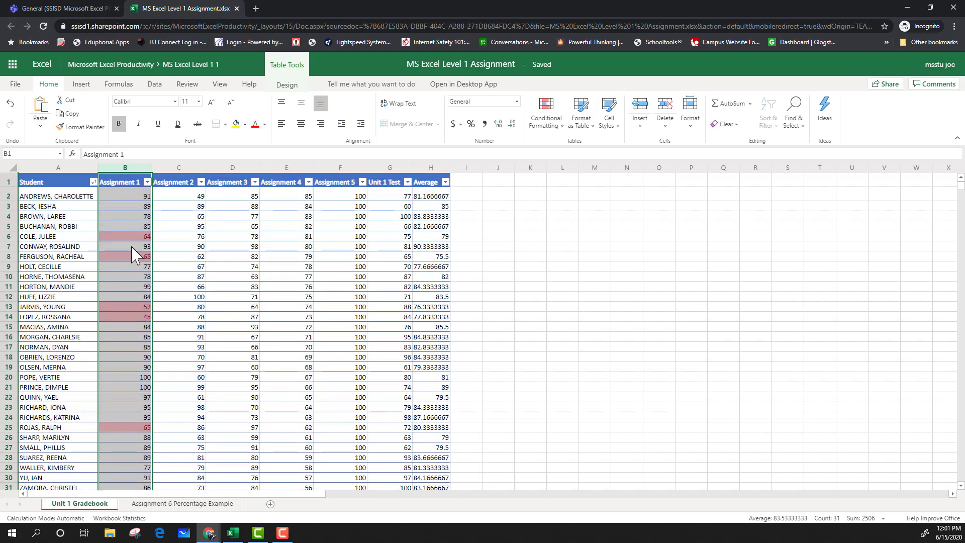
# Apply a less-than highlight rule with Light Red Fill with Dark Red Text to Assignment 1 through Assignment 5.
pyautogui.click(609, 298)
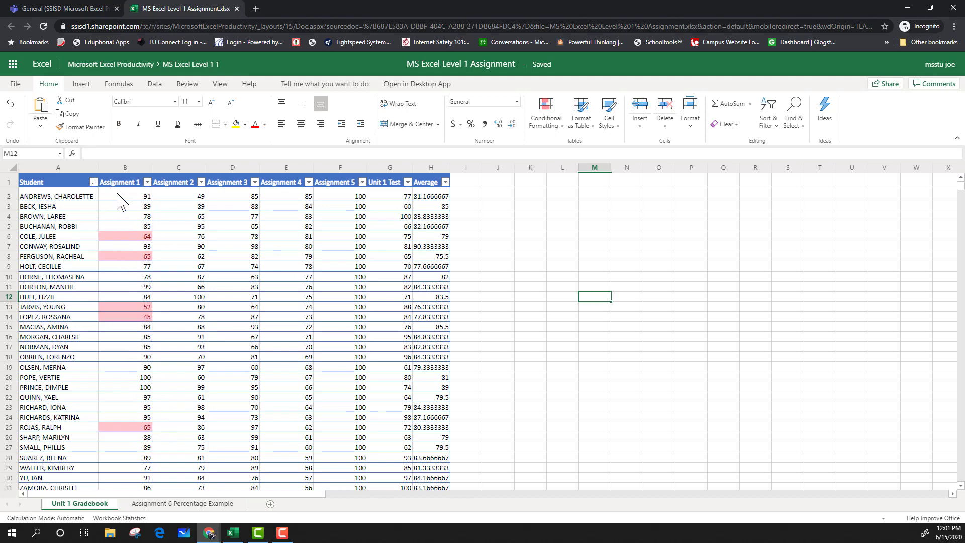
pyautogui.moveTo(120, 184); pyautogui.dragTo(356, 179)
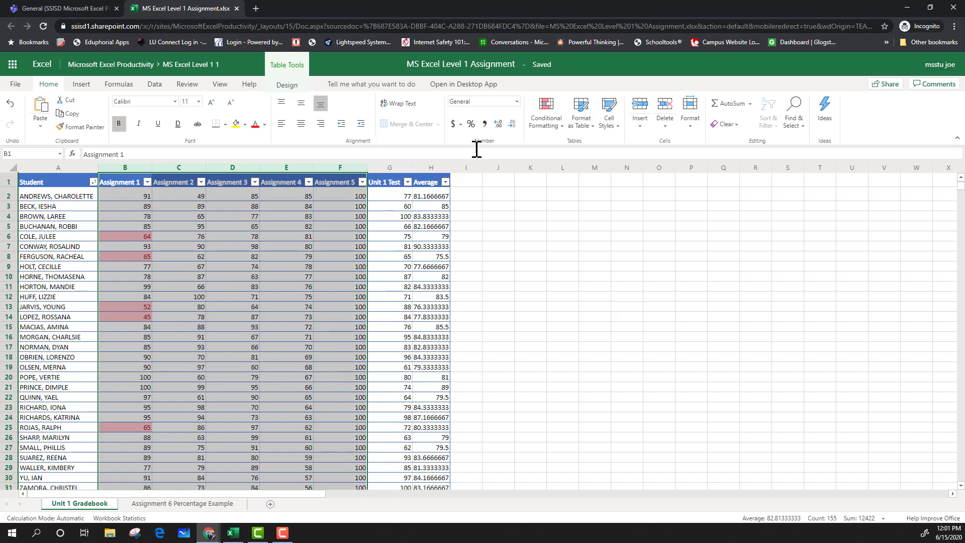
pyautogui.click(557, 127)
pyautogui.moveTo(573, 145)
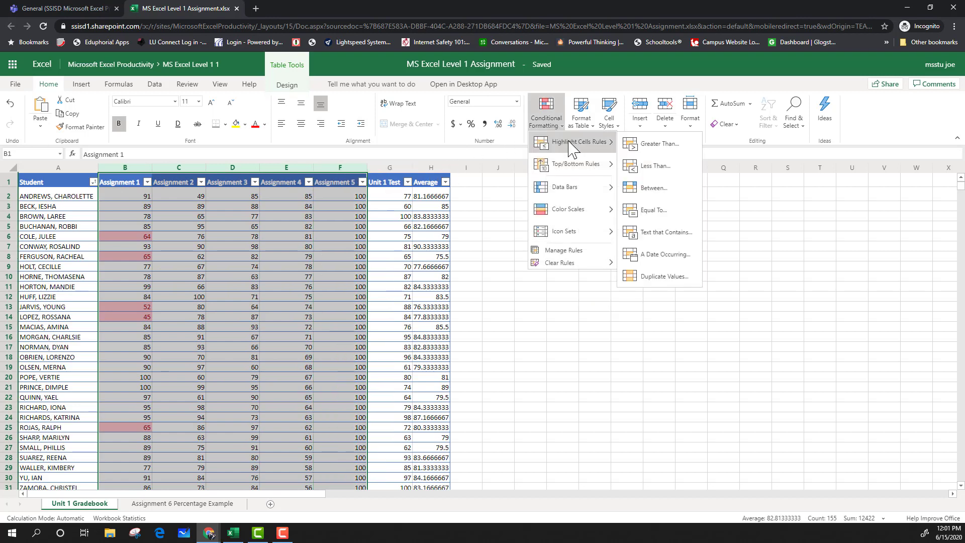
pyautogui.click(665, 170)
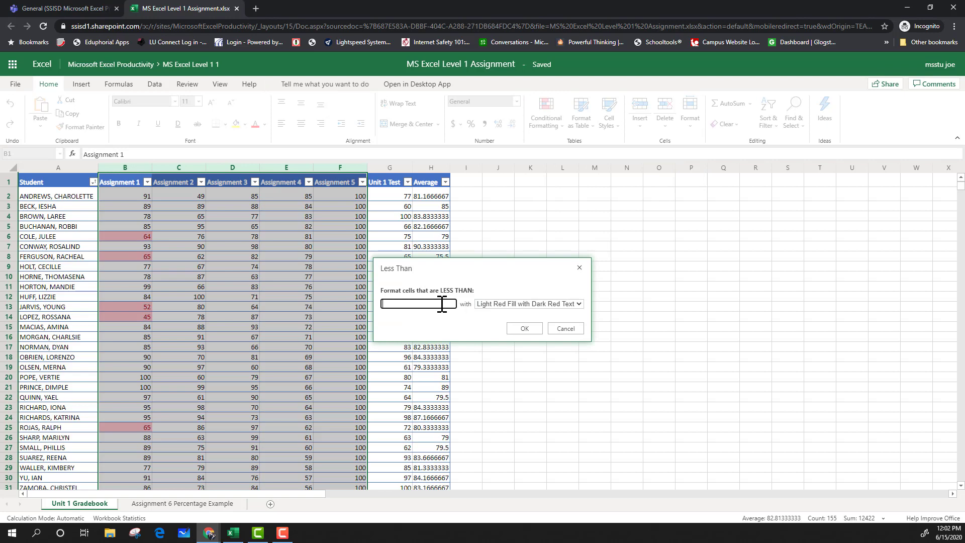
pyautogui.click(509, 326)
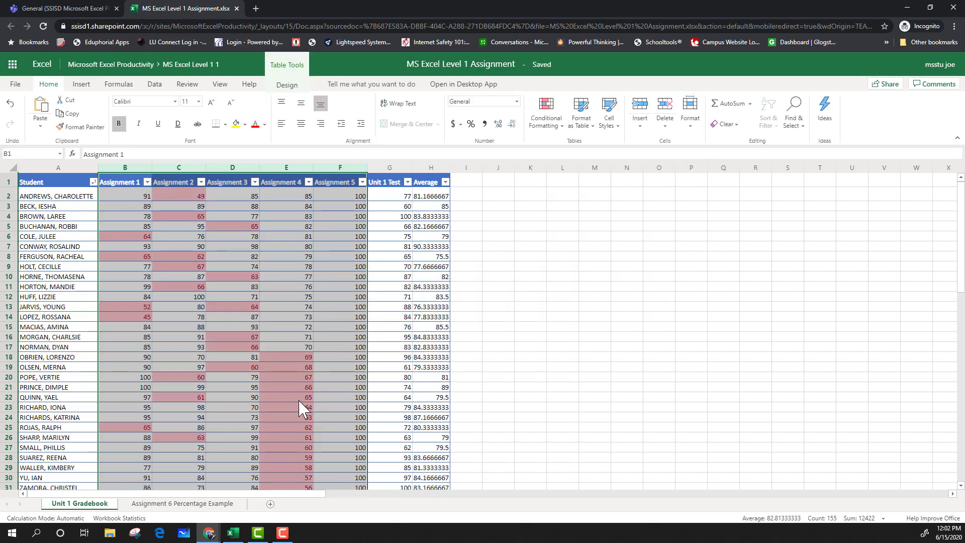
pyautogui.click(298, 400)
pyautogui.scroll(-2, 294, 361)
pyautogui.scroll(2, 261, 322)
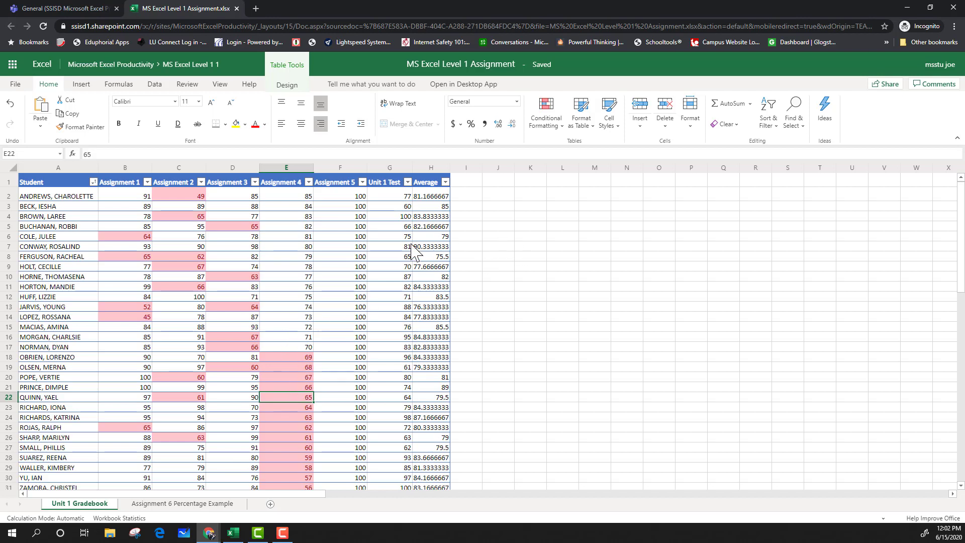
pyautogui.click(559, 136)
pyautogui.moveTo(560, 142)
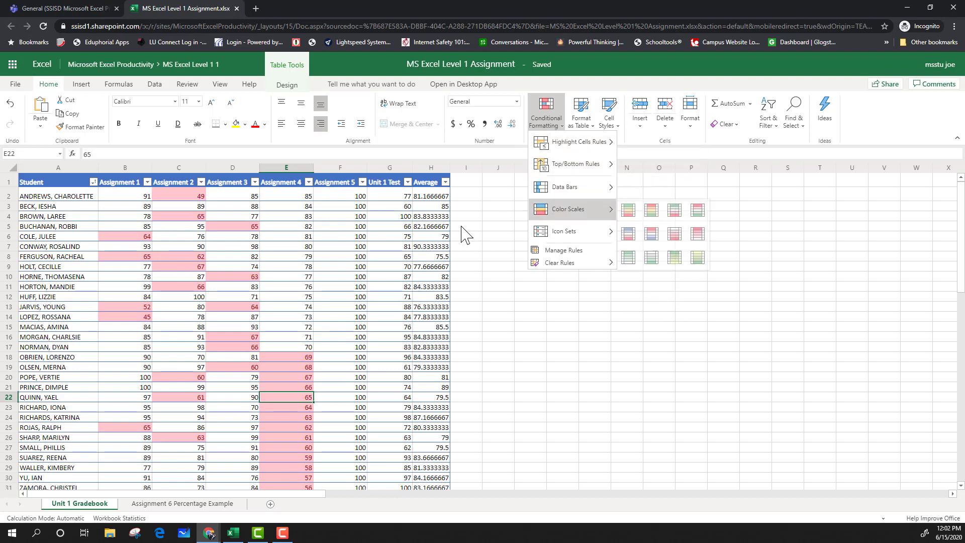
pyautogui.click(181, 345)
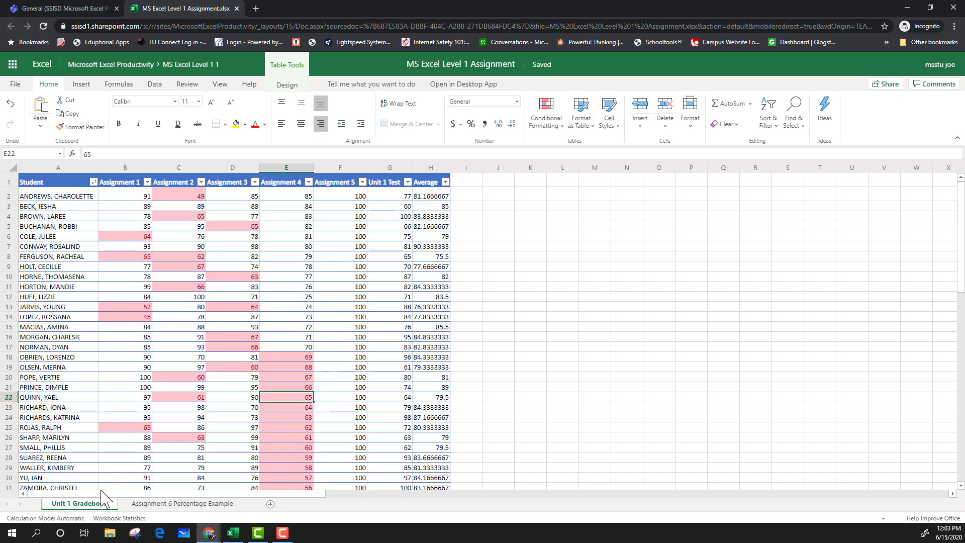
# Switch to the Assignment 6 Percentage Example sheet and review the Assignment 6 scores.
pyautogui.click(156, 504)
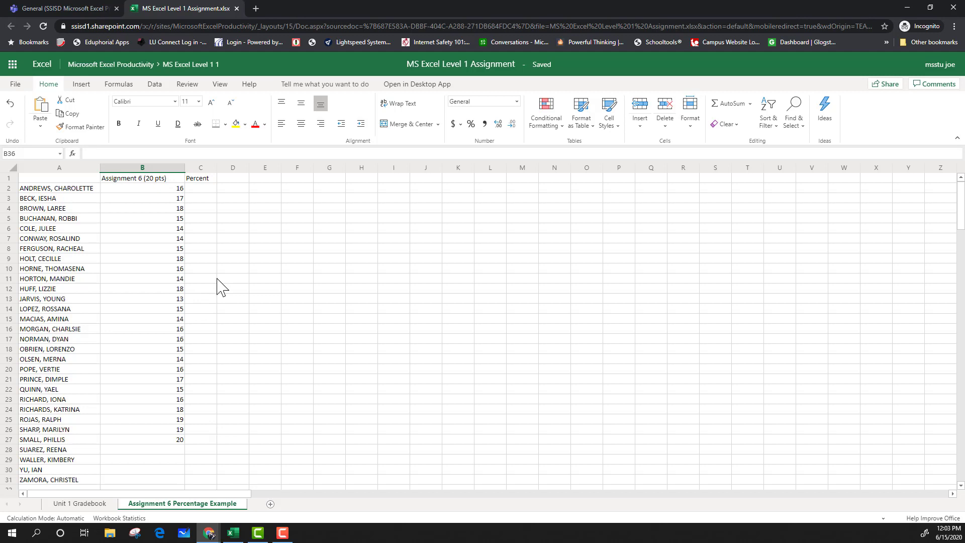
pyautogui.click(172, 188)
pyautogui.click(172, 198)
pyautogui.click(172, 208)
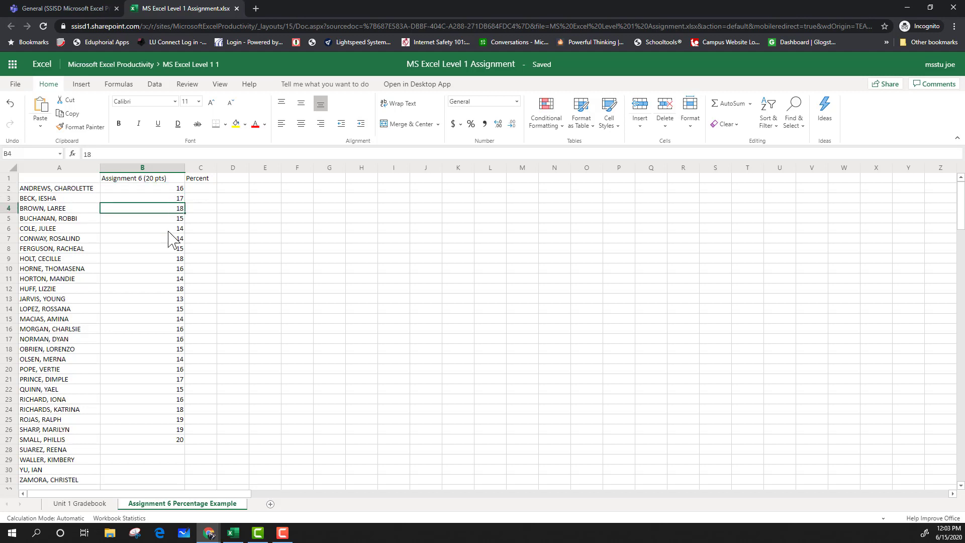
pyautogui.click(166, 252)
pyautogui.click(159, 350)
pyautogui.click(162, 440)
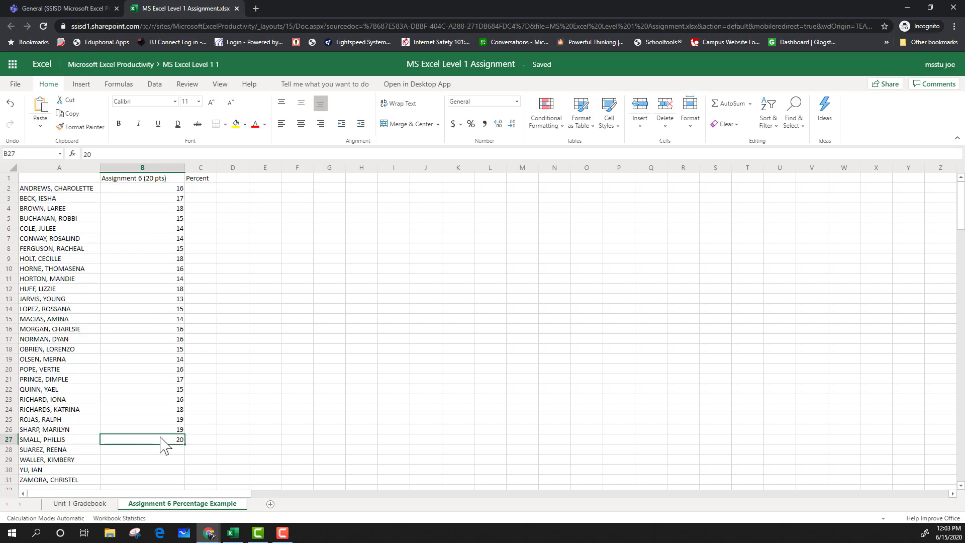
# Enter the formula =B2/20 in the first Percent cell and fill it down through row 31.
pyautogui.click(205, 190)
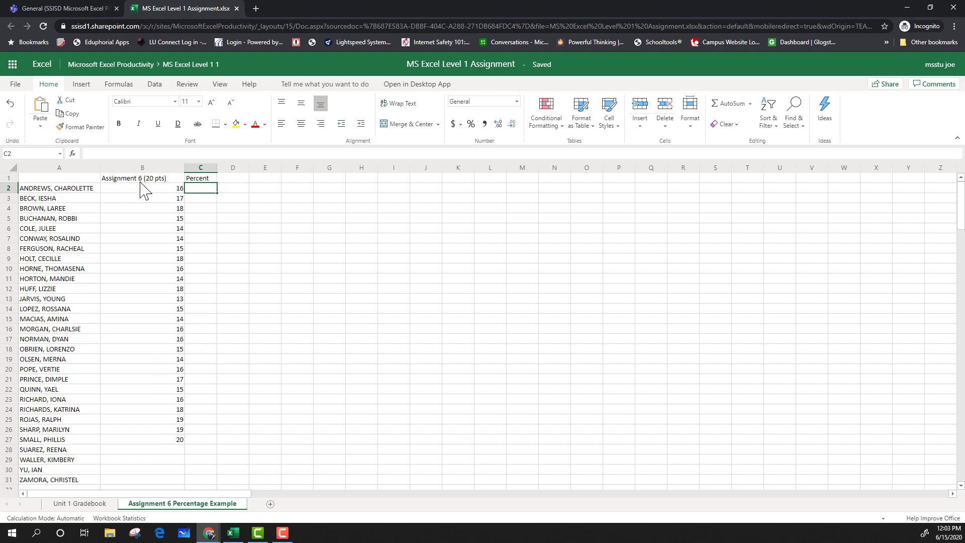
pyautogui.click(177, 193)
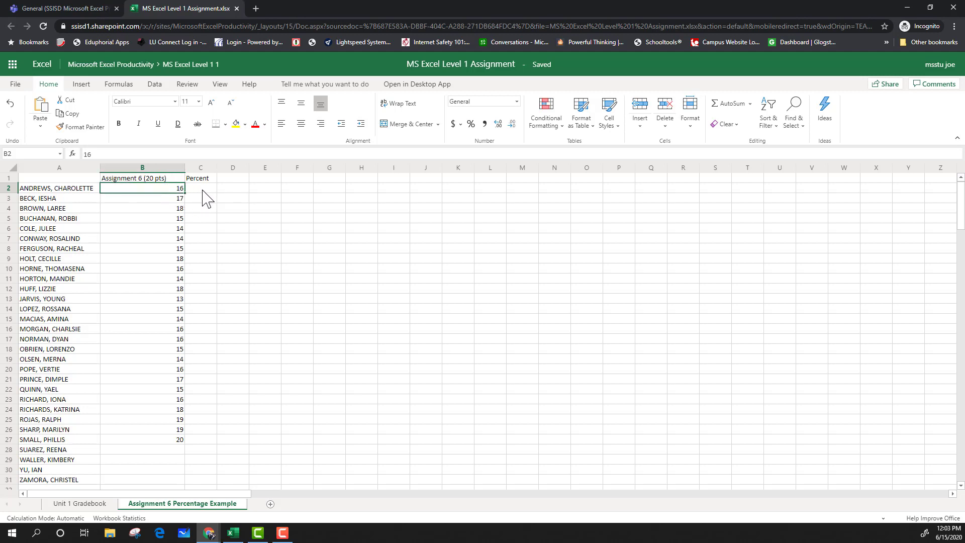
pyautogui.click(202, 190)
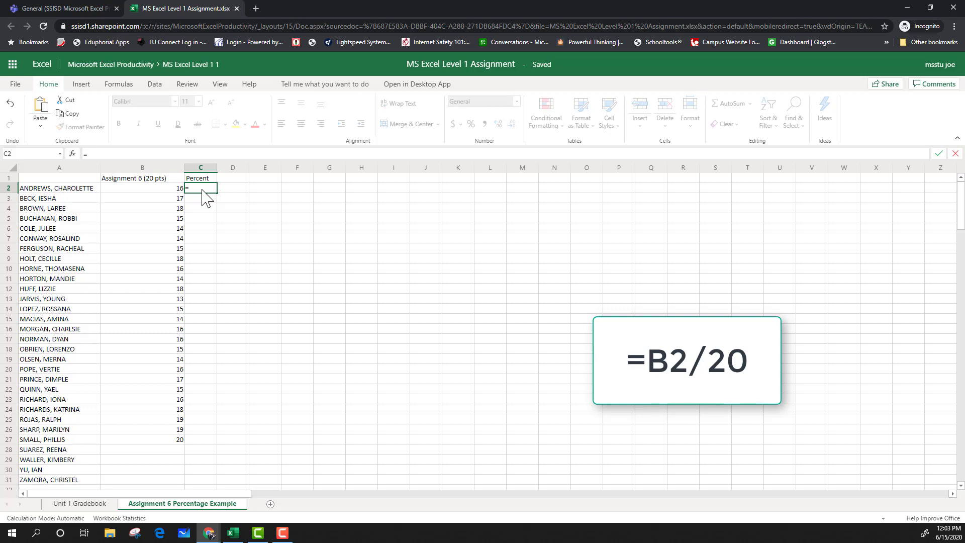
pyautogui.click(165, 189)
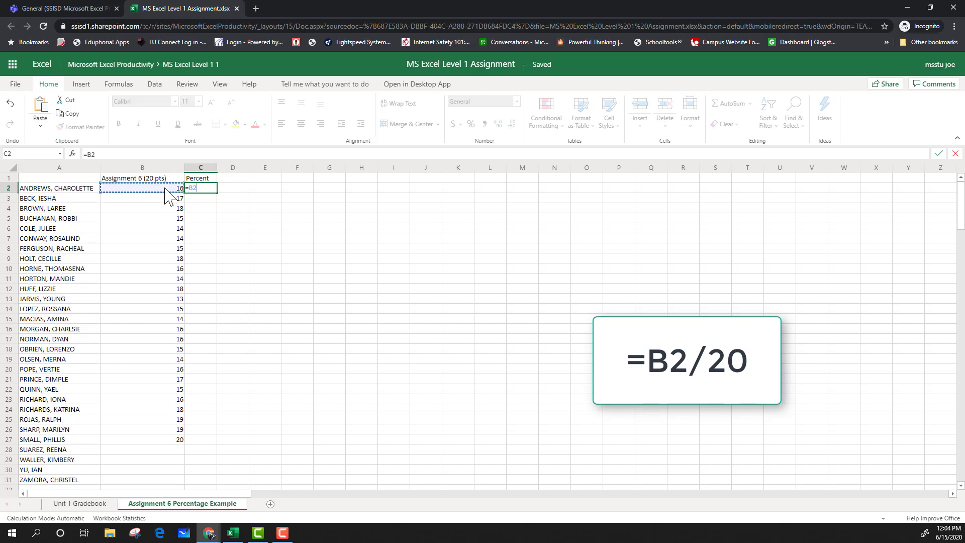
pyautogui.write('/20')
pyautogui.press('Return')
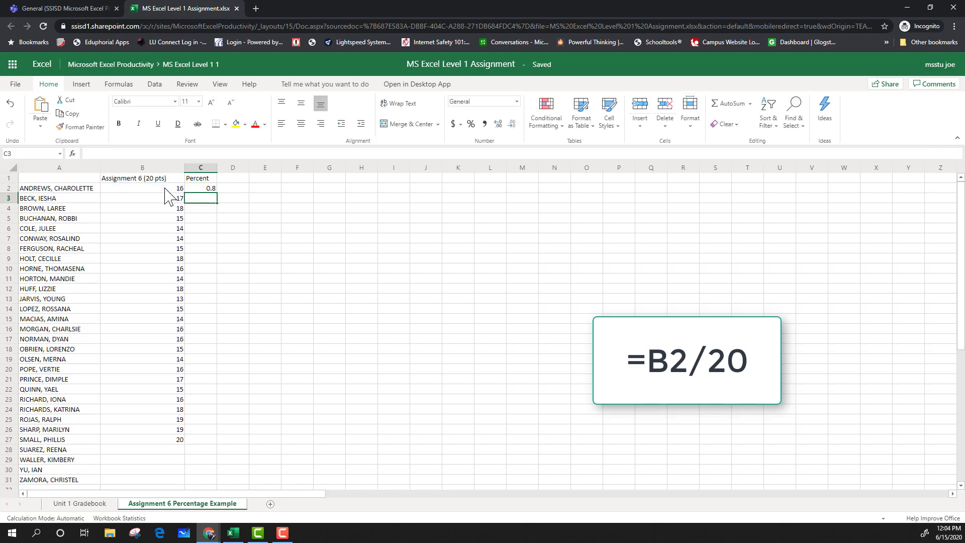
pyautogui.click(208, 190)
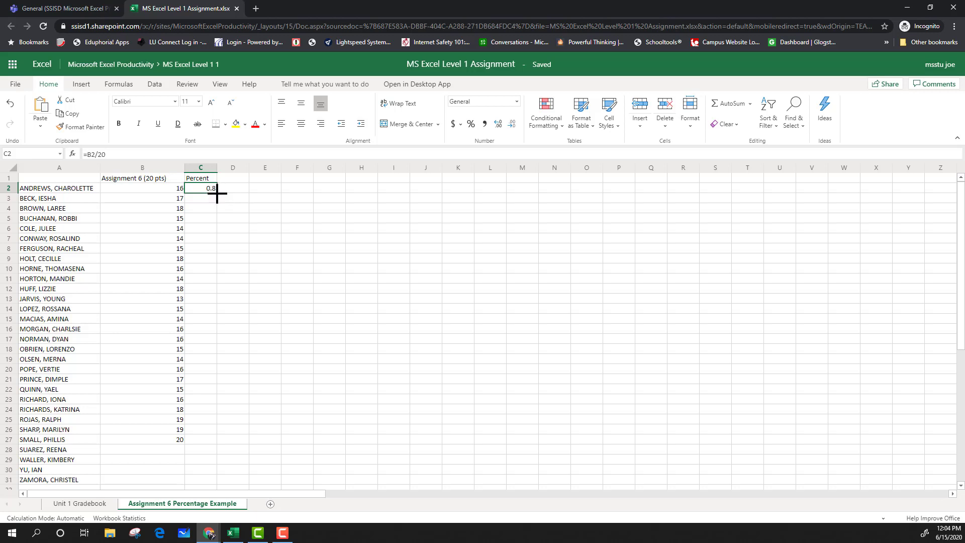
pyautogui.moveTo(216, 194); pyautogui.dragTo(201, 480)
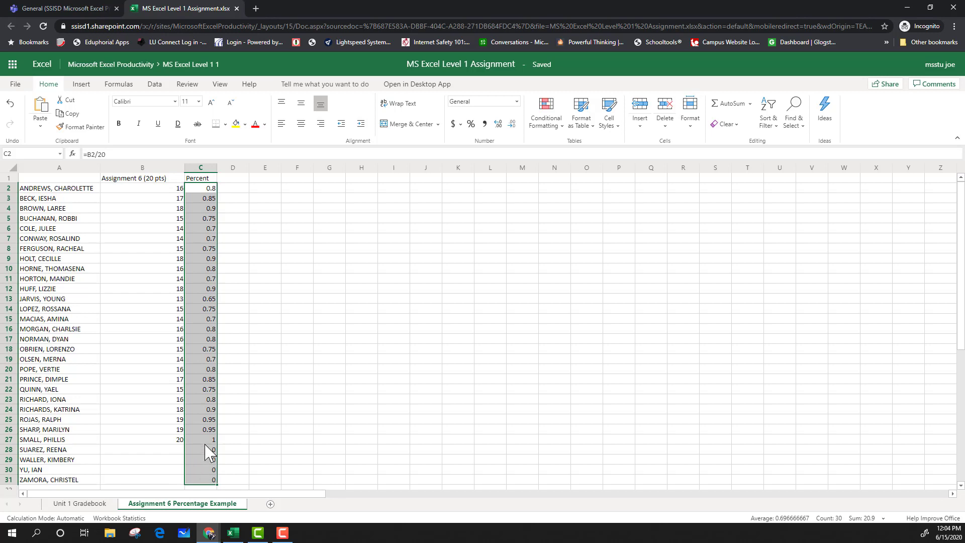
# Enter Assignment 6 scores 15, 16, 18 and 19 for Suarez, Waller, Yu and Zamora.
pyautogui.click(178, 451)
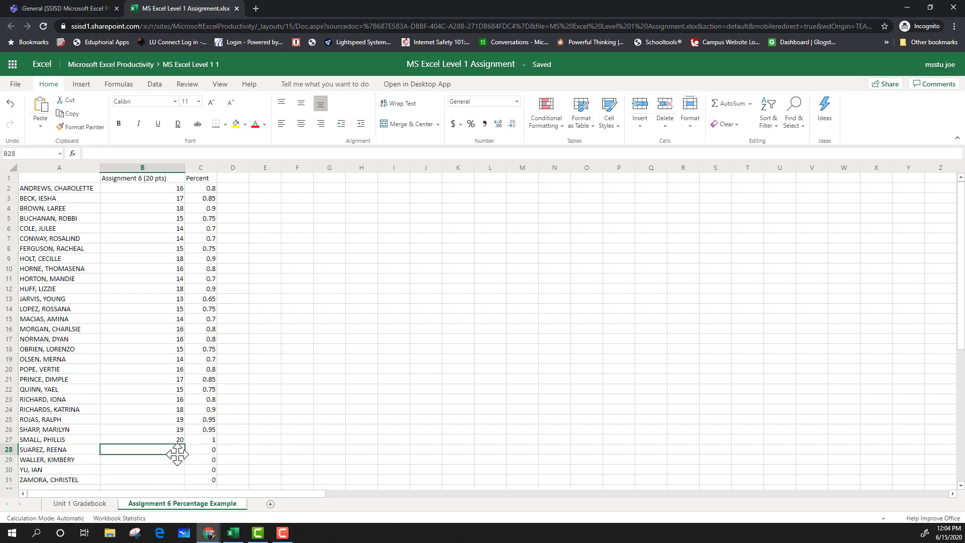
pyautogui.write('15')
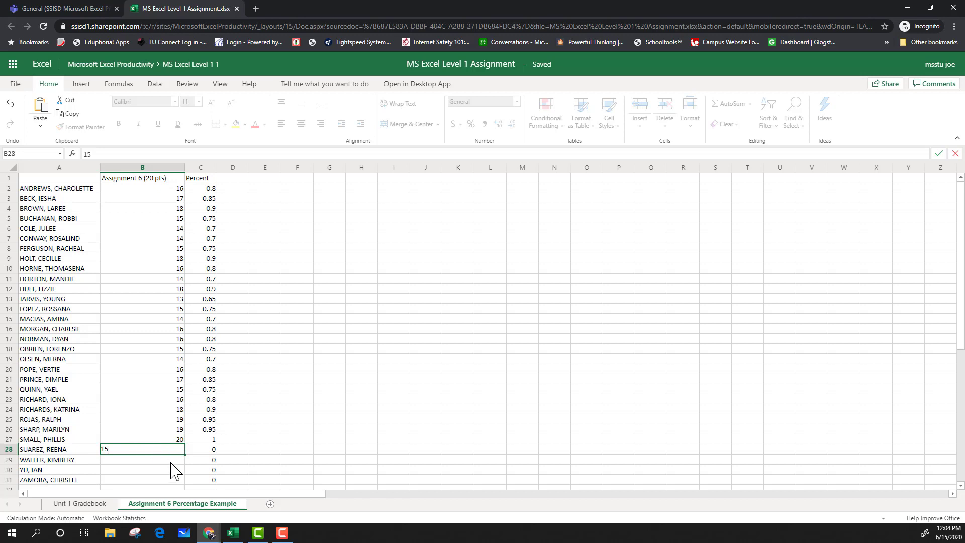
pyautogui.click(172, 463)
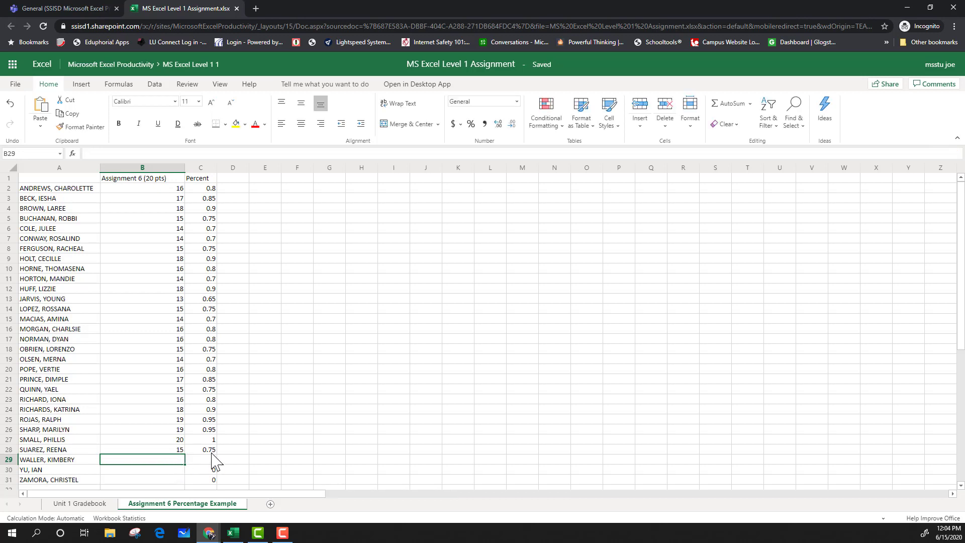
pyautogui.write('16')
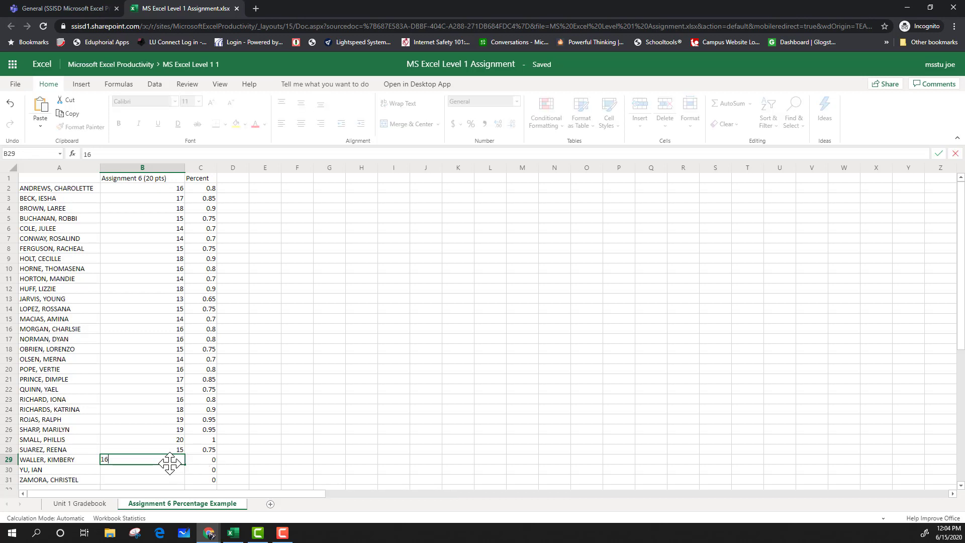
pyautogui.click(172, 470)
pyautogui.write('18')
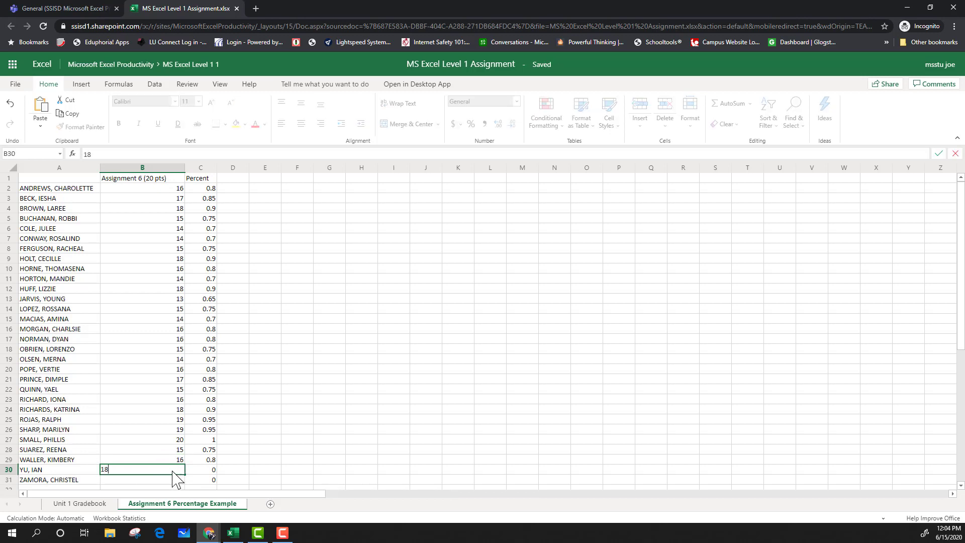
pyautogui.click(172, 481)
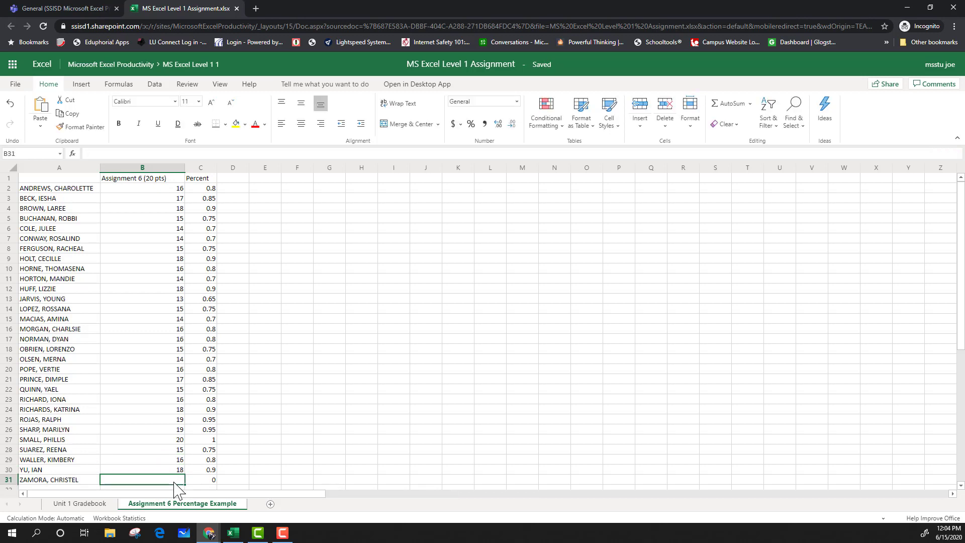
pyautogui.write('19')
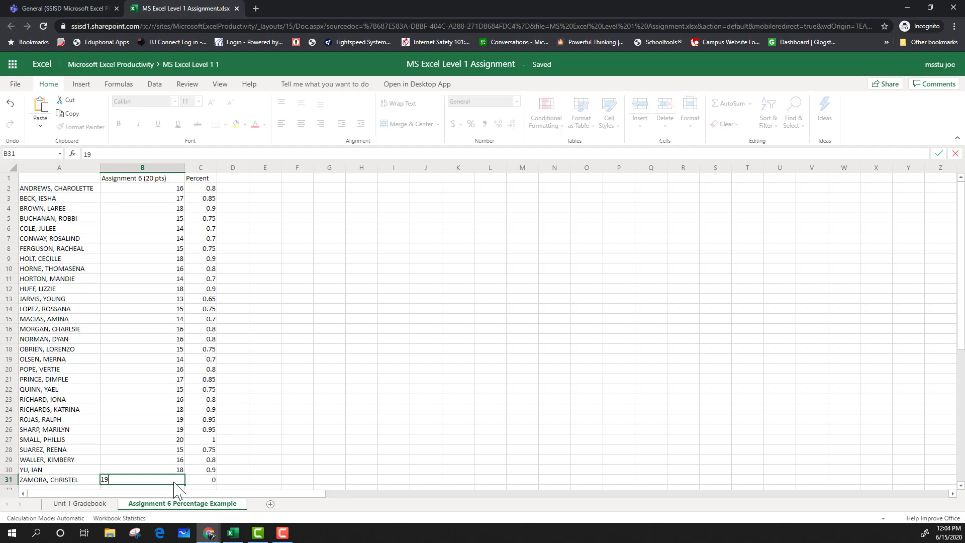
pyautogui.click(264, 459)
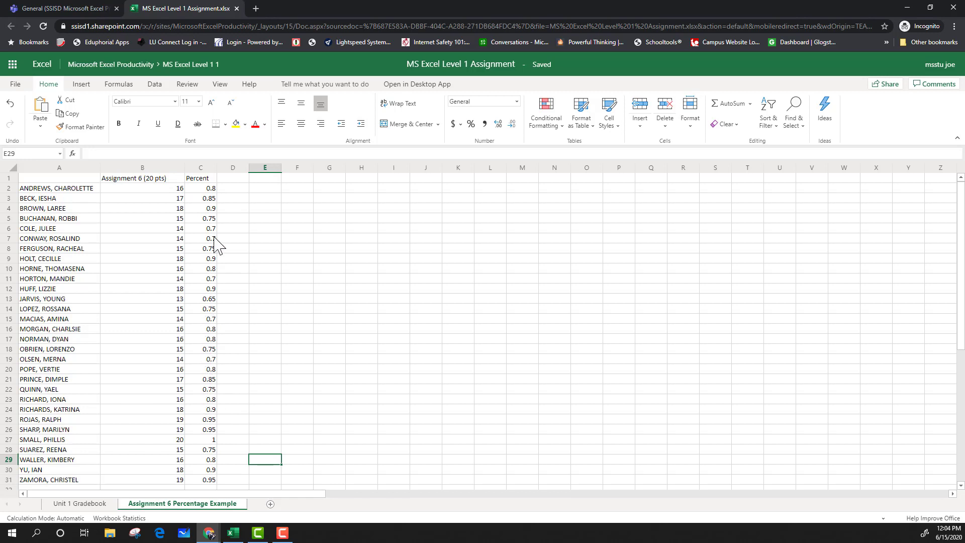
# Check the Percent formulas and format the whole Percent column as Percentage.
pyautogui.click(214, 189)
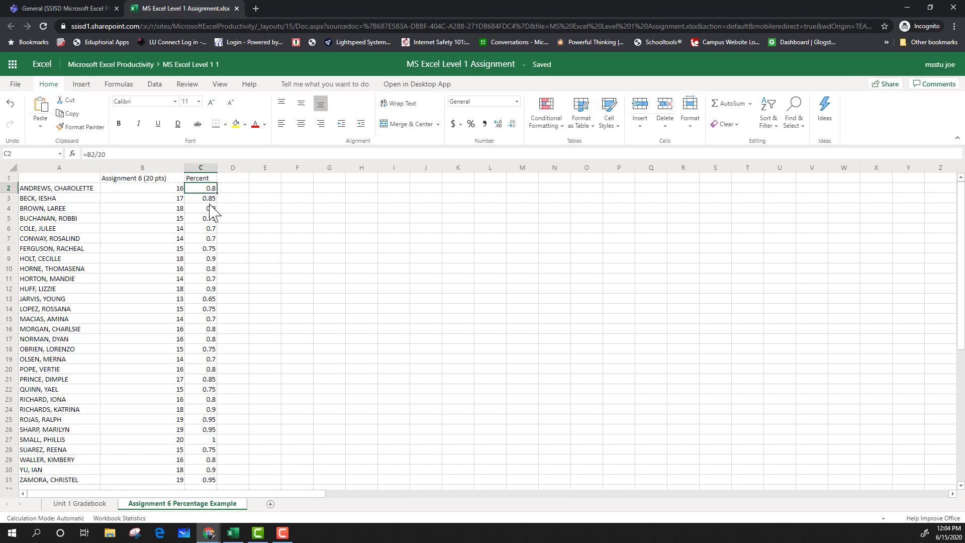
pyautogui.click(211, 199)
pyautogui.click(210, 218)
pyautogui.click(211, 249)
pyautogui.click(211, 279)
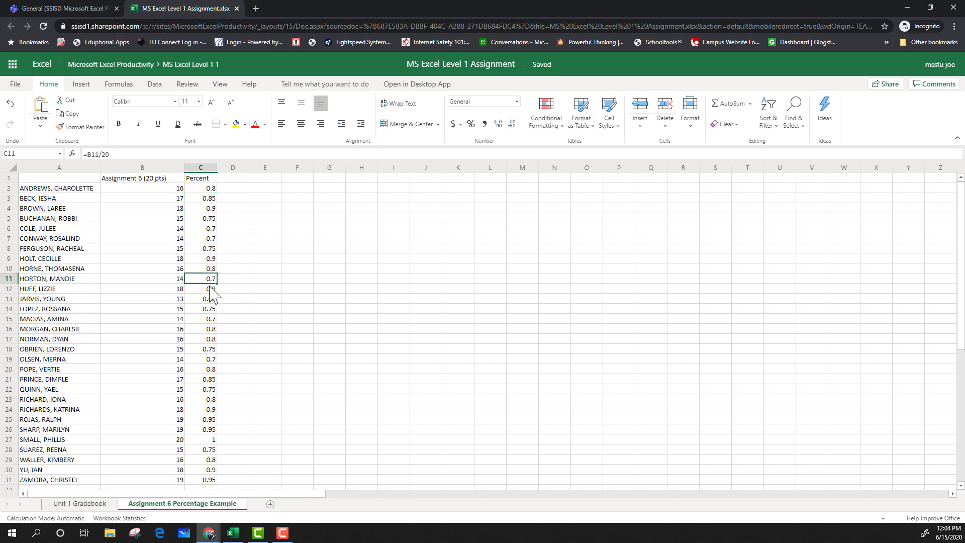
pyautogui.click(208, 350)
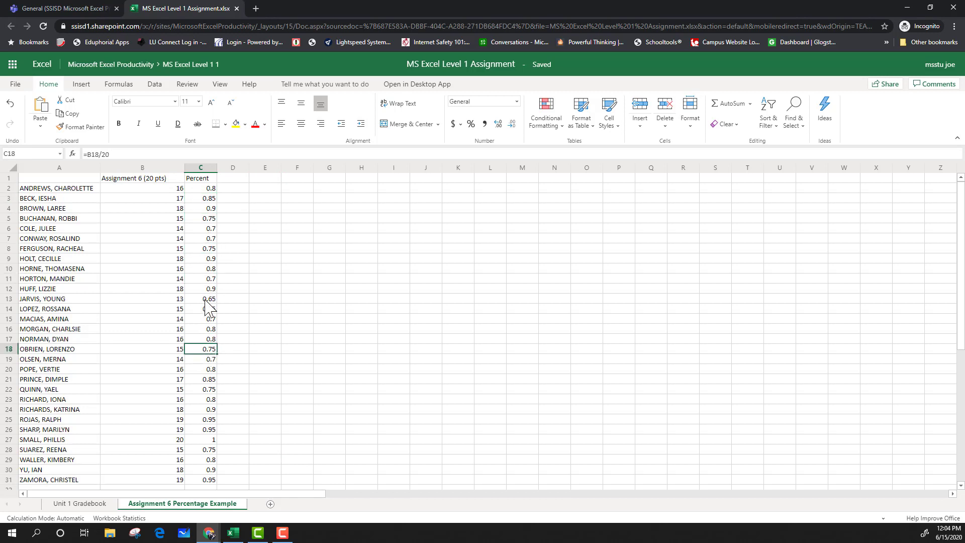
pyautogui.click(208, 170)
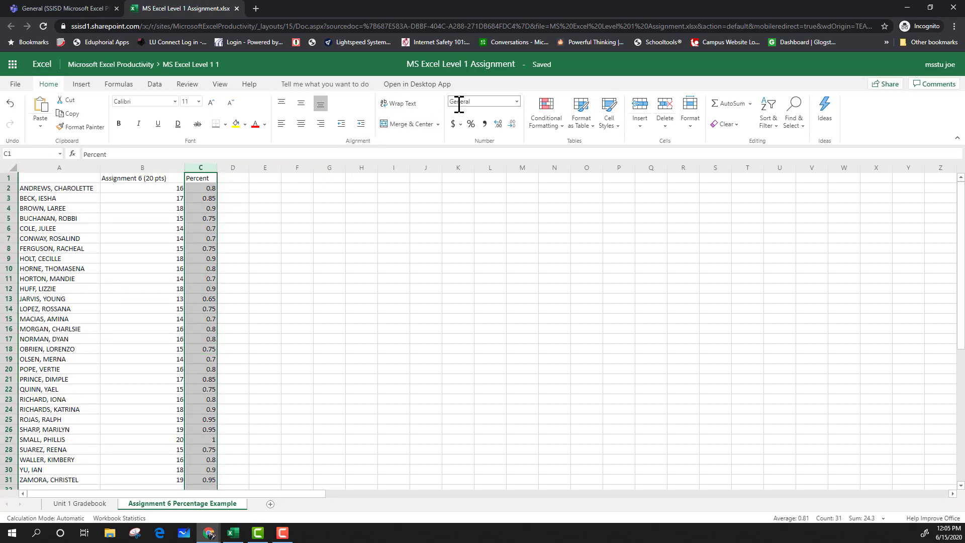
pyautogui.click(516, 103)
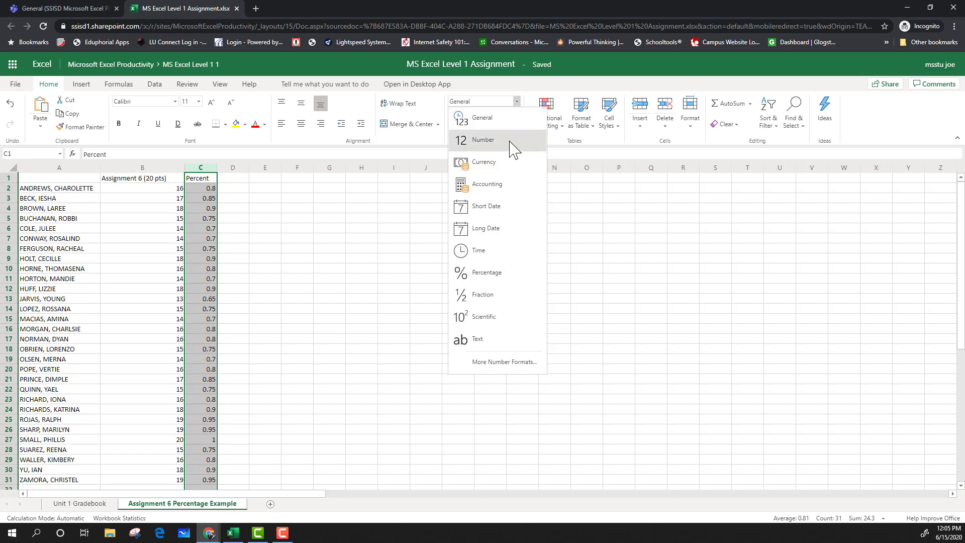
pyautogui.click(501, 276)
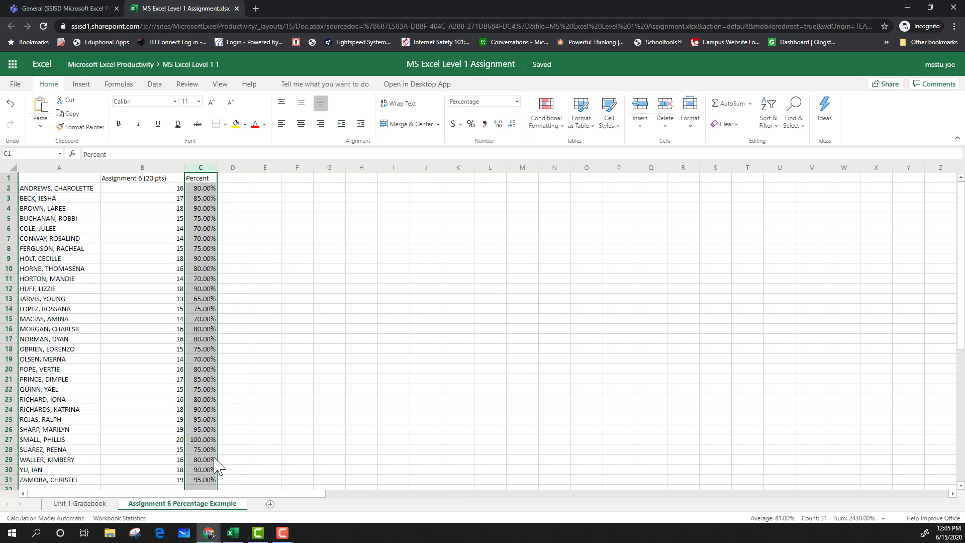
# Switch to the Unit 1 Gradebook sheet to review it.
pyautogui.scroll(-2, 216, 460)
pyautogui.scroll(2, 211, 447)
pyautogui.click(246, 453)
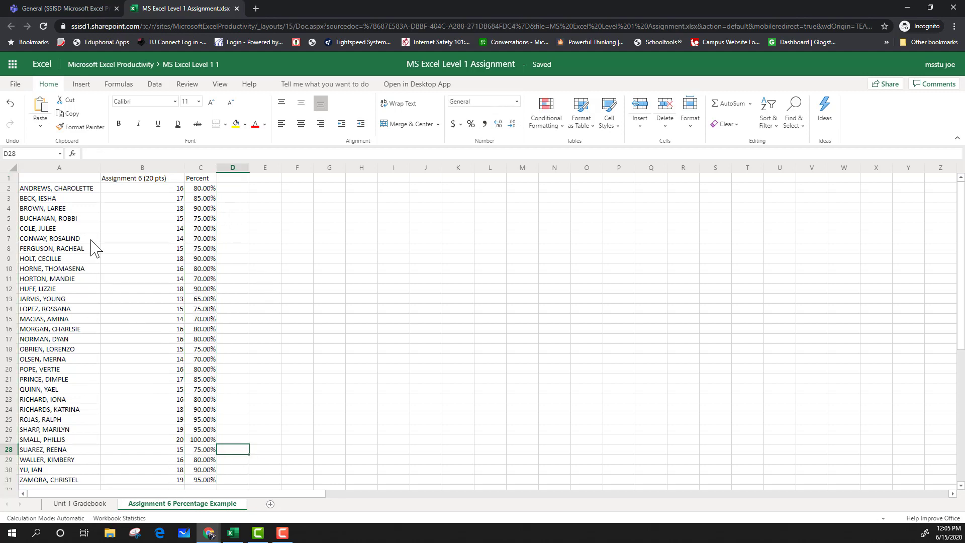
pyautogui.click(102, 505)
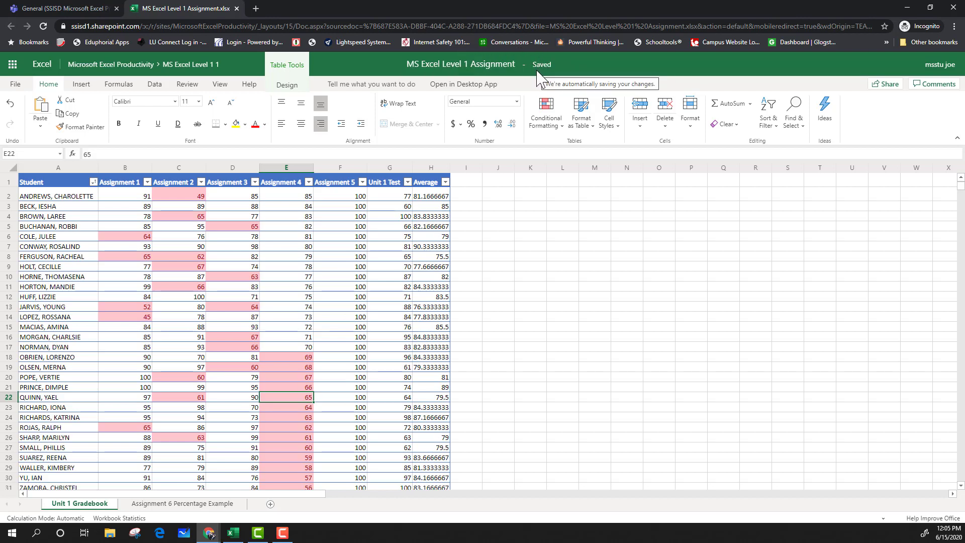
# Return to the Teams assignment and reopen the workbook there to review both sheets.
pyautogui.click(236, 8)
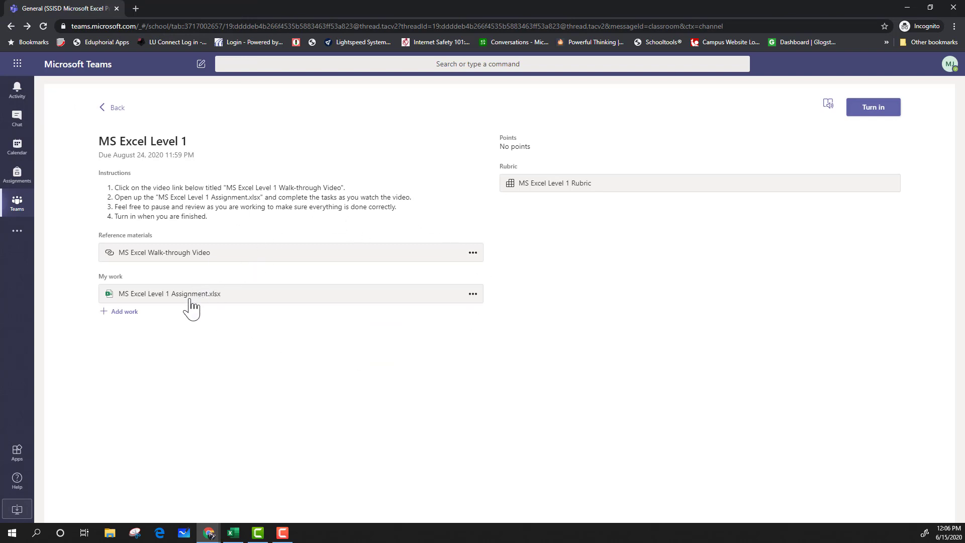
pyautogui.click(171, 296)
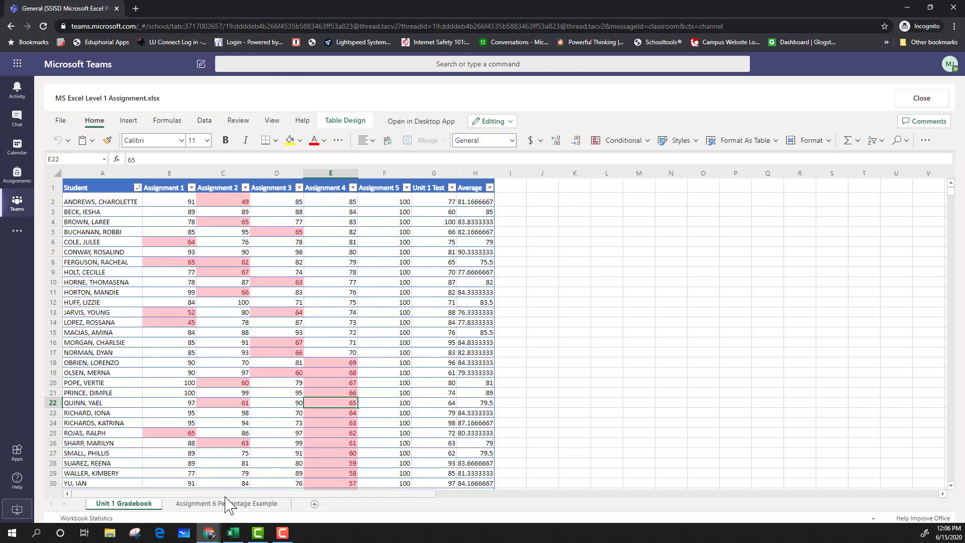
pyautogui.click(228, 503)
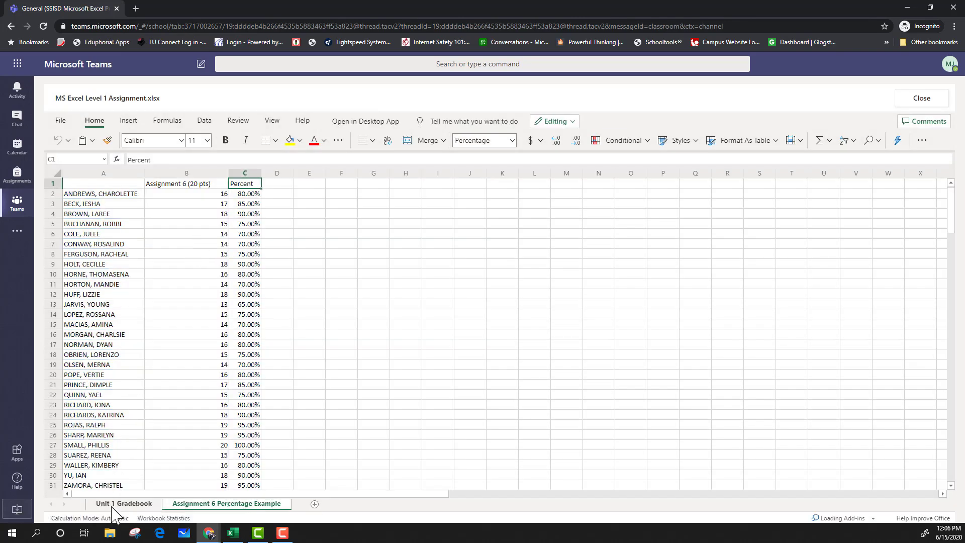
pyautogui.click(112, 504)
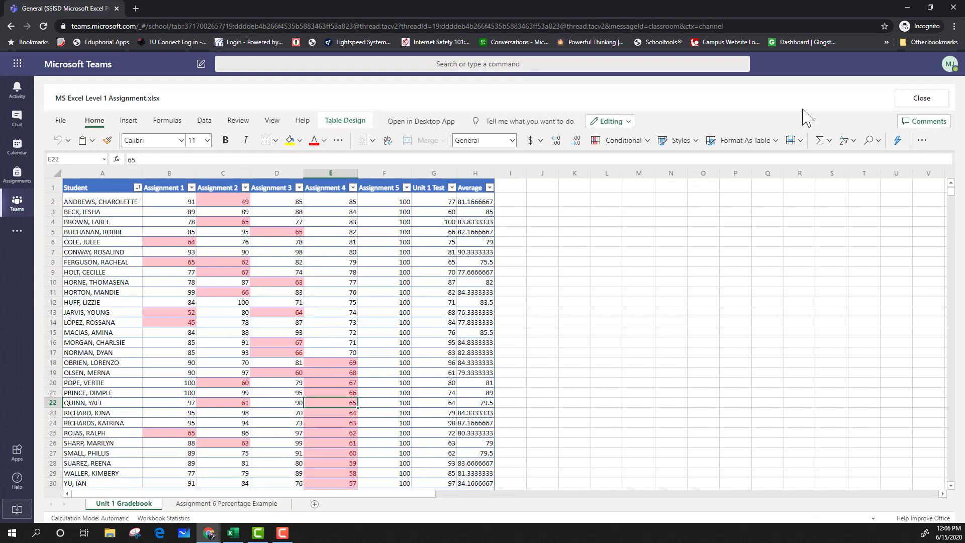
# Close the workbook and turn in the MS Excel Level 1 assignment.
pyautogui.click(923, 98)
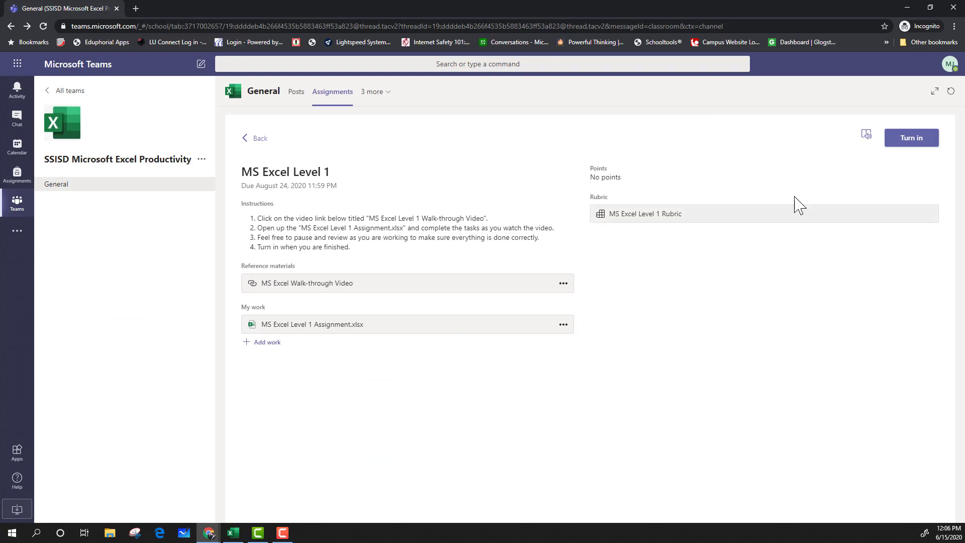
pyautogui.click(915, 140)
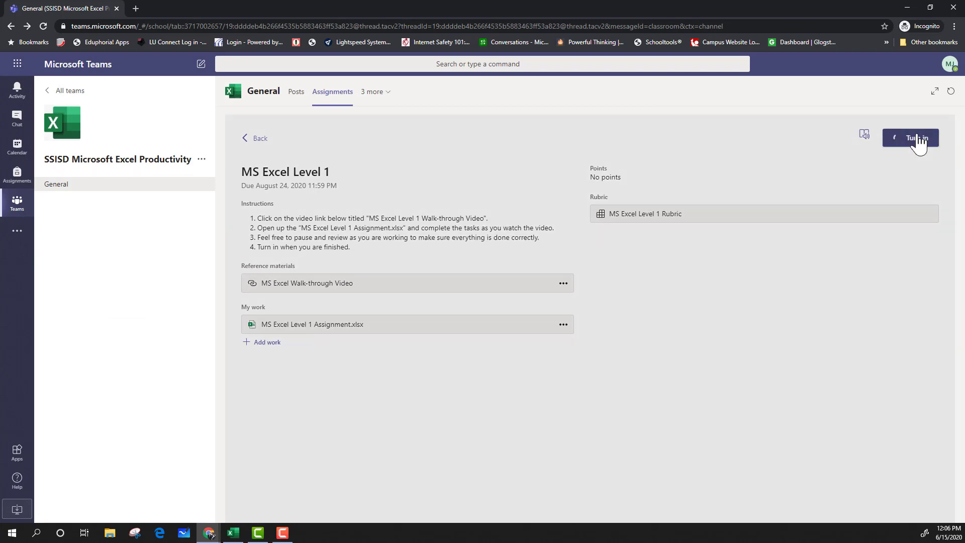